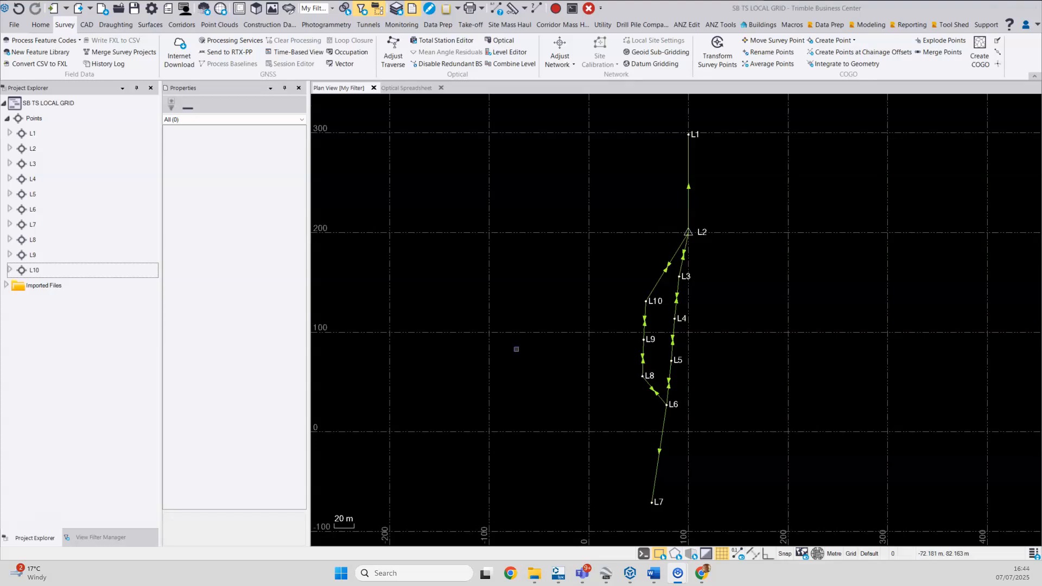
Step: Open the project settings and display the general options for network adjustment
click(515, 357)
click(521, 369)
click(150, 9)
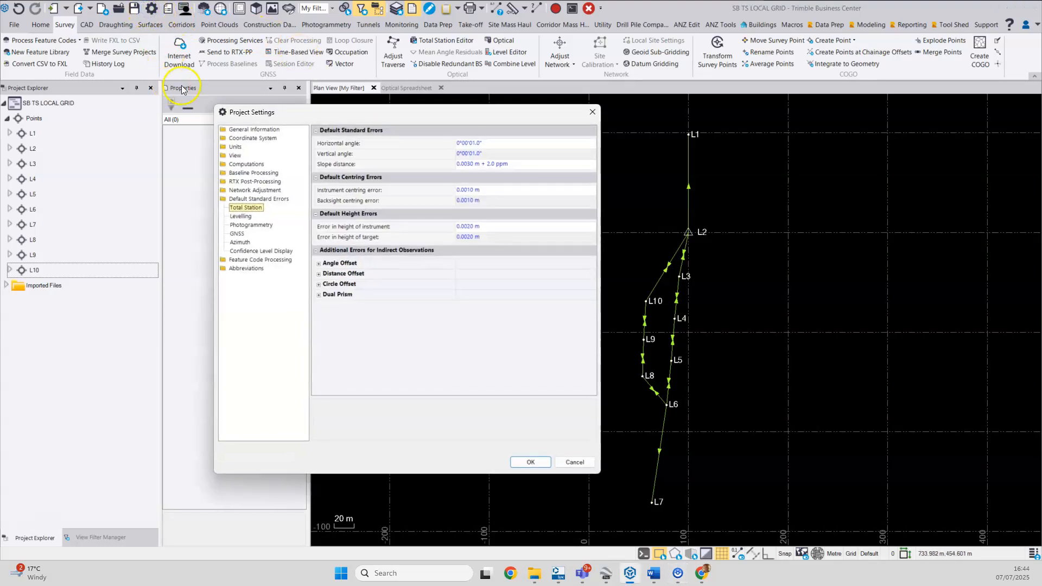
drag(337, 113, 501, 161)
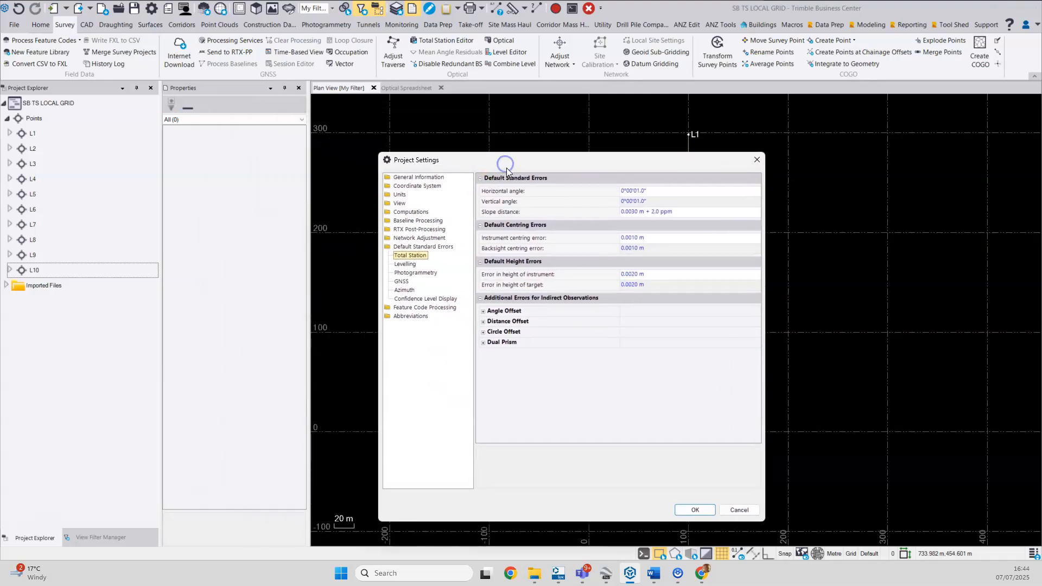
click(430, 238)
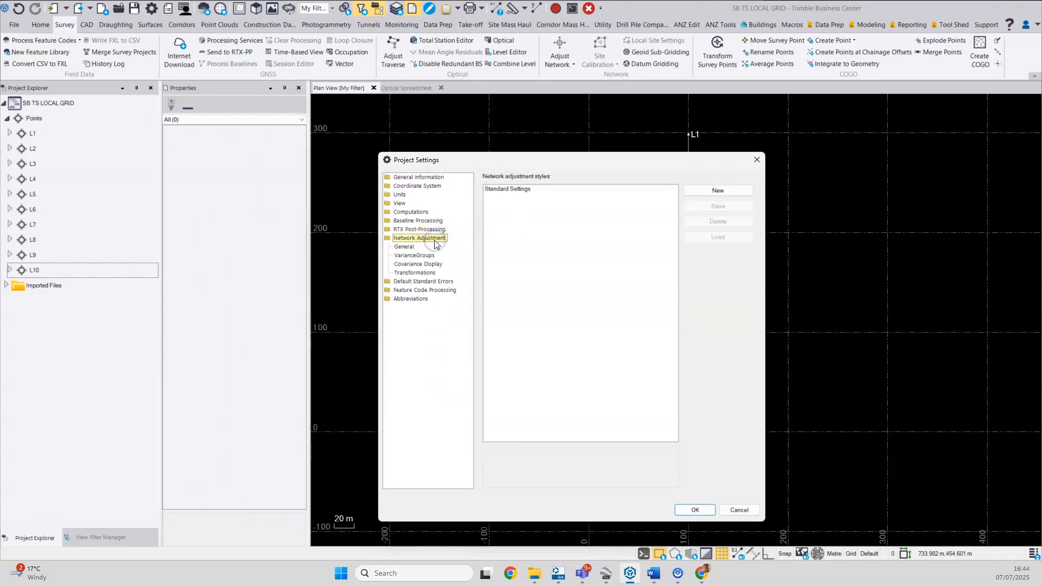
click(411, 249)
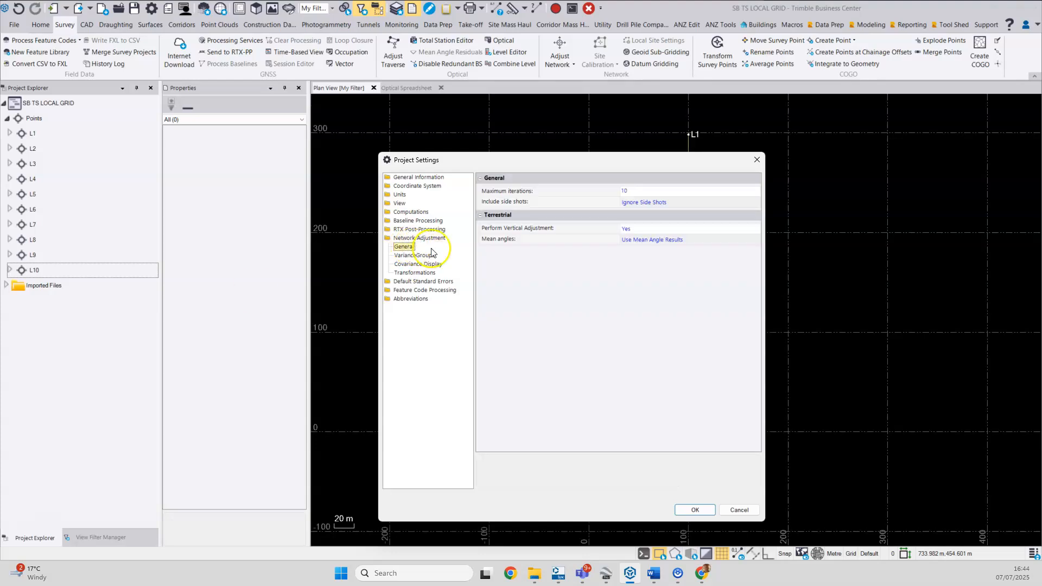
Step: Check the Perform Vertical Adjustment setting and the available choices for mean angles
click(500, 223)
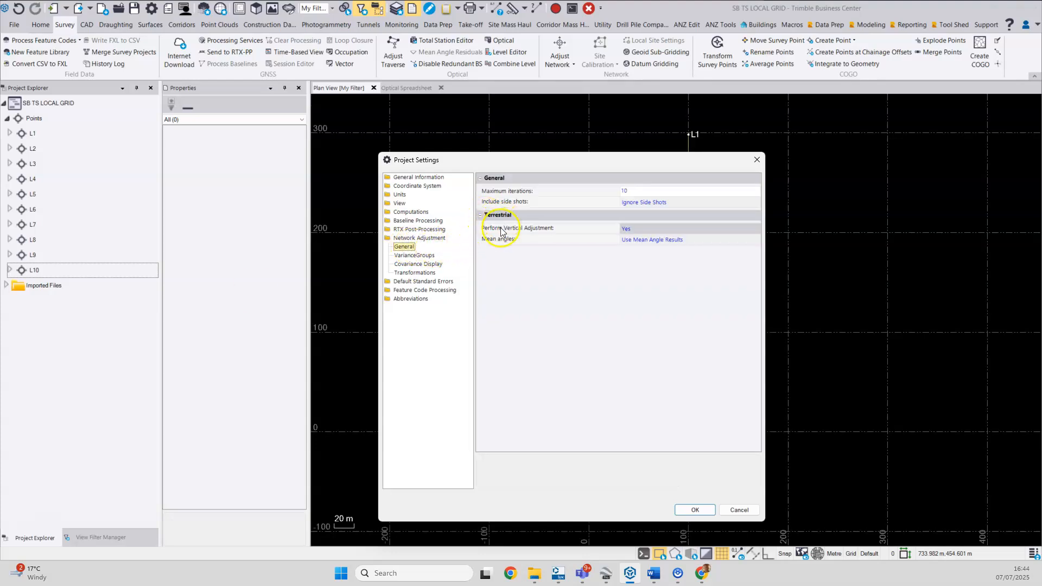
click(488, 242)
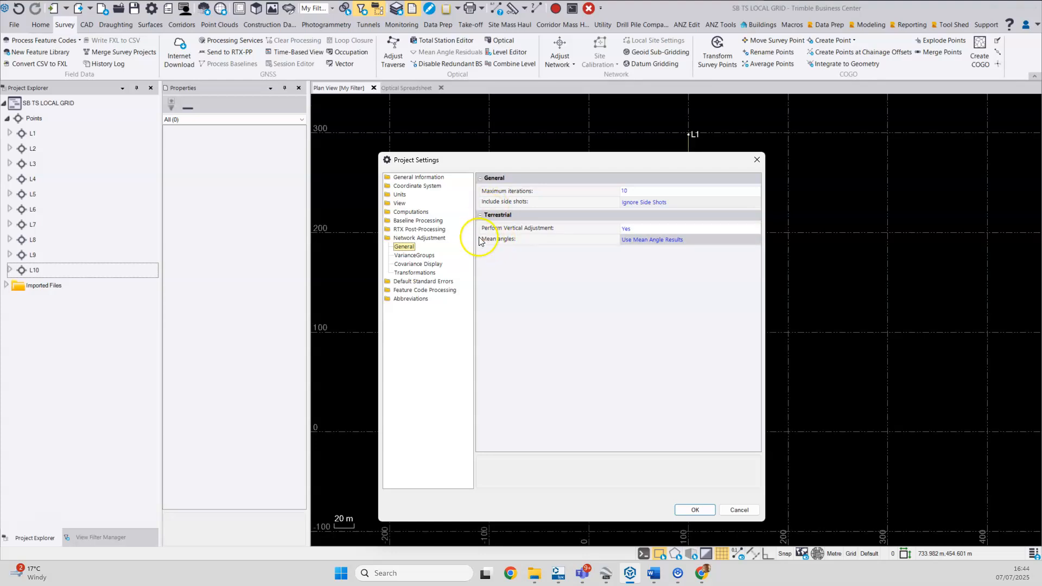
click(665, 239)
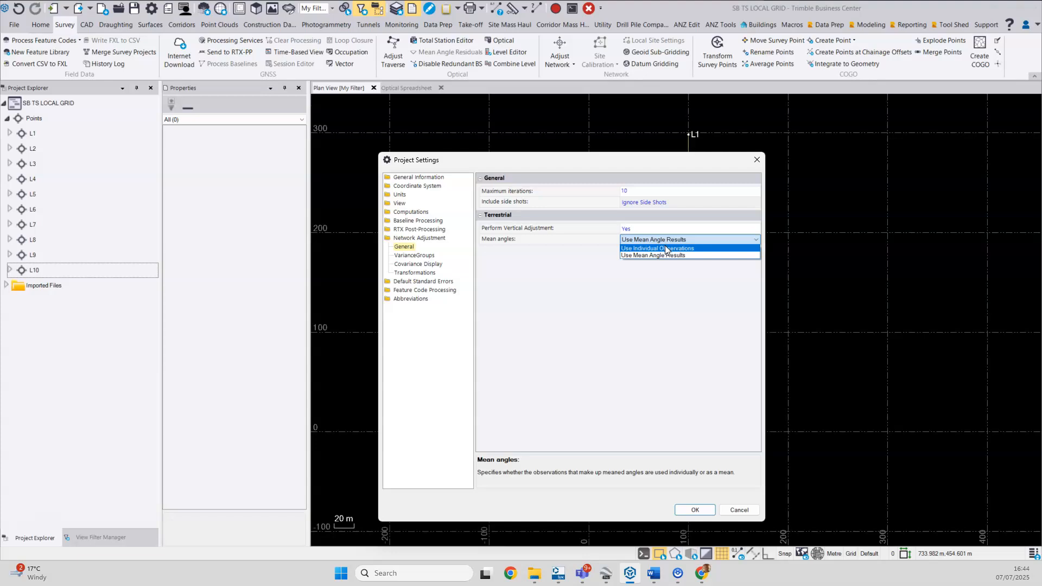
click(653, 160)
drag(652, 162, 589, 109)
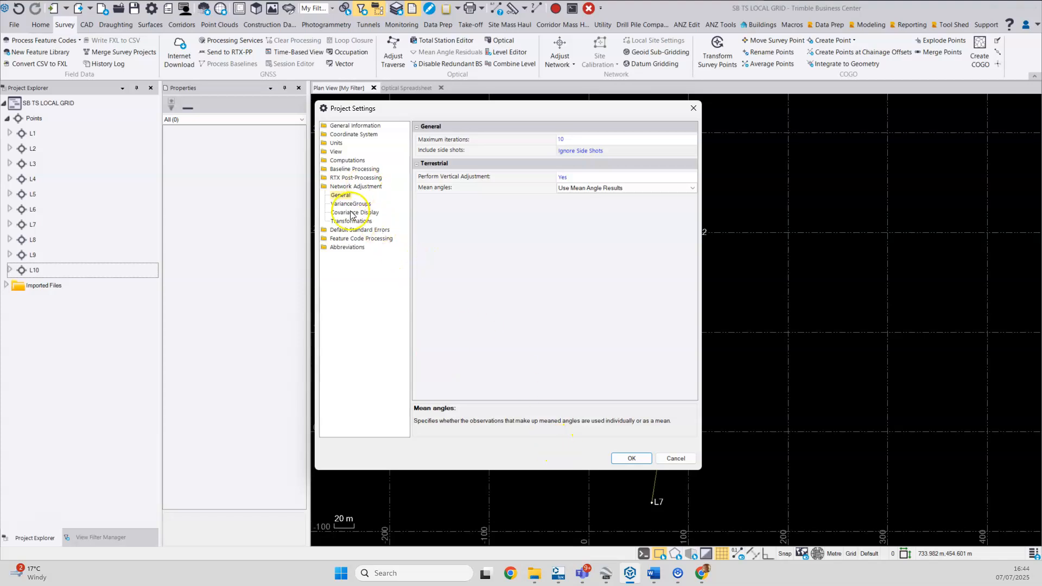
Step: Review the default standard errors for total station and azimuth, and accept the project settings
click(357, 230)
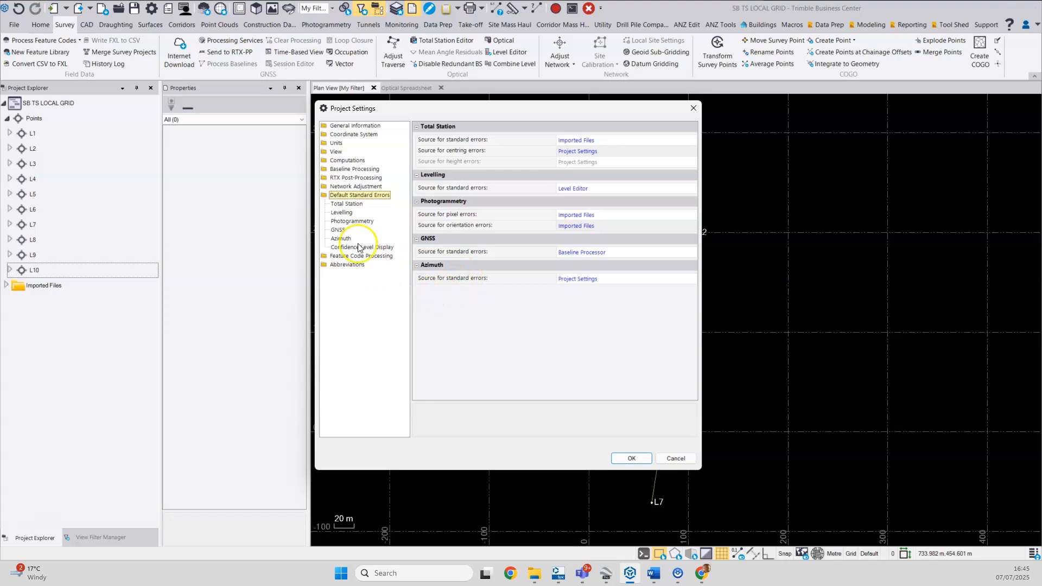
click(352, 205)
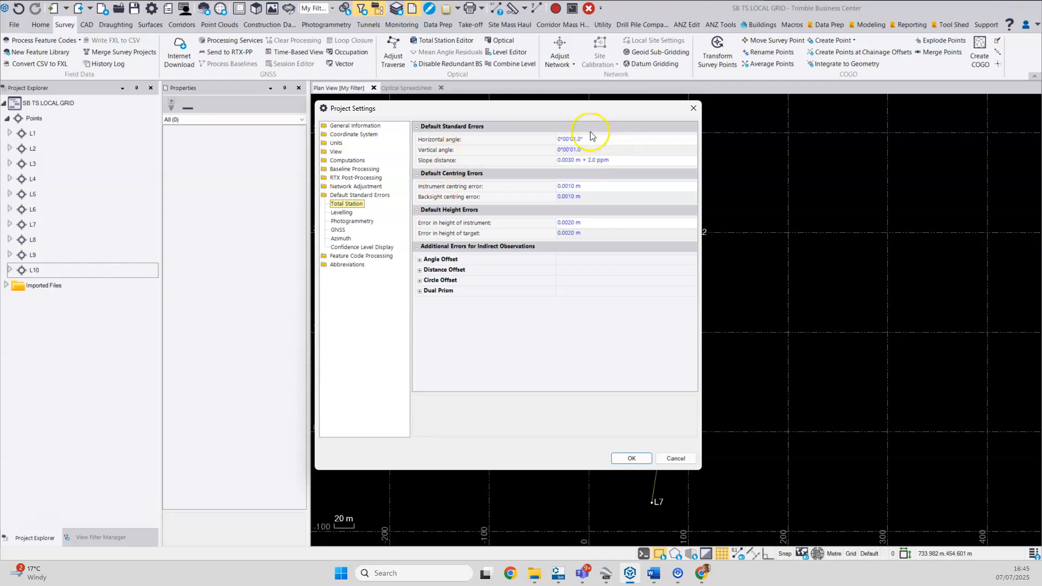
click(532, 142)
click(340, 237)
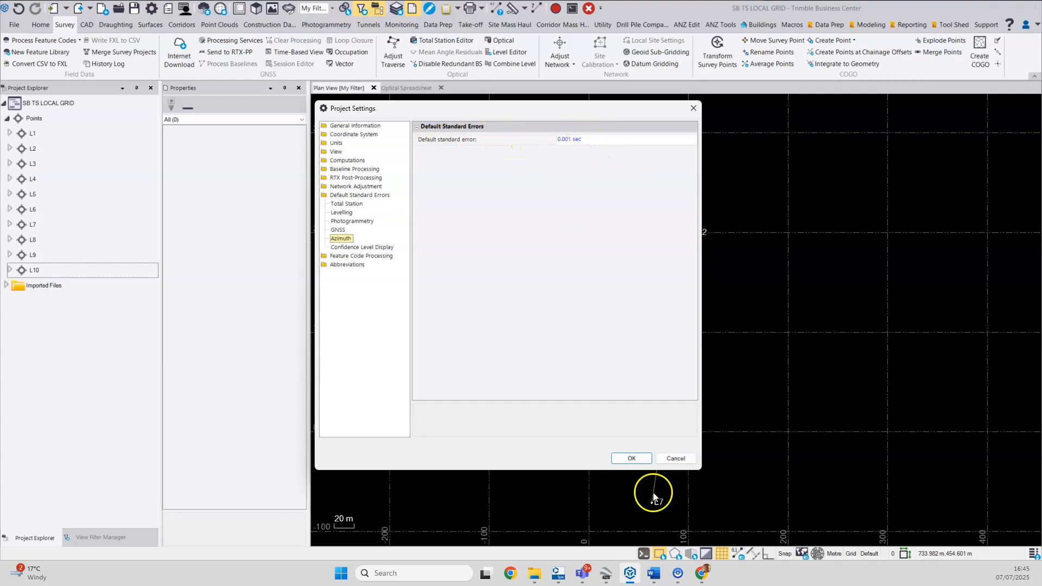
click(635, 460)
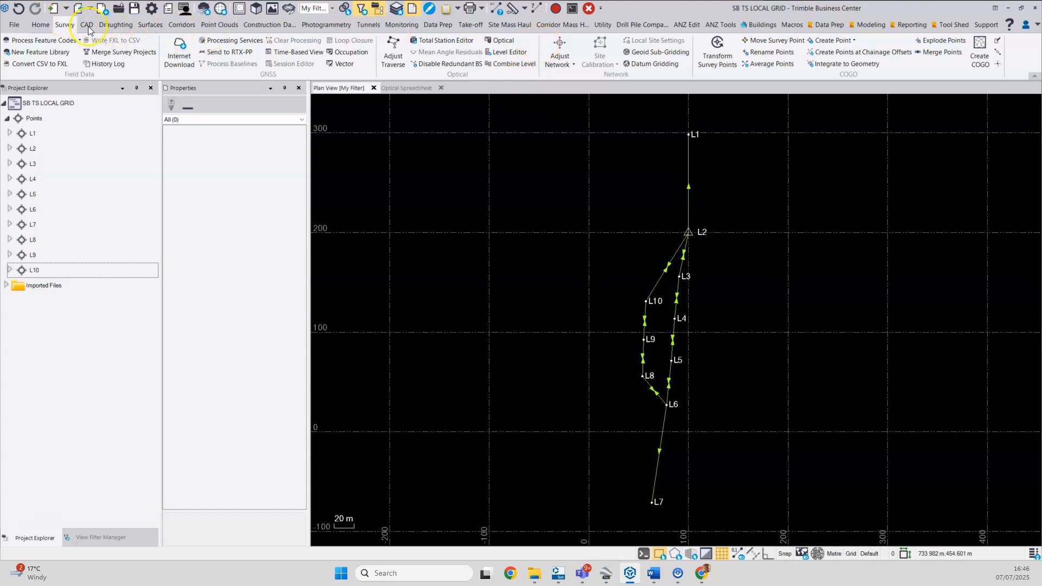
Step: Start Adjust Network, delete the fixed azimuth from L2 to L1, and clear the 2D constraint on L2
click(559, 55)
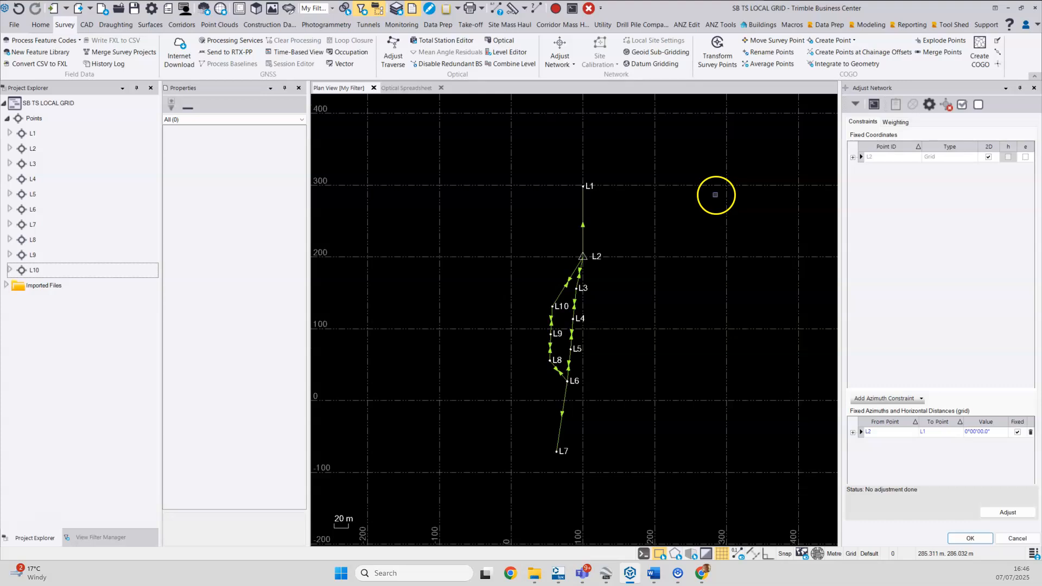
click(1029, 432)
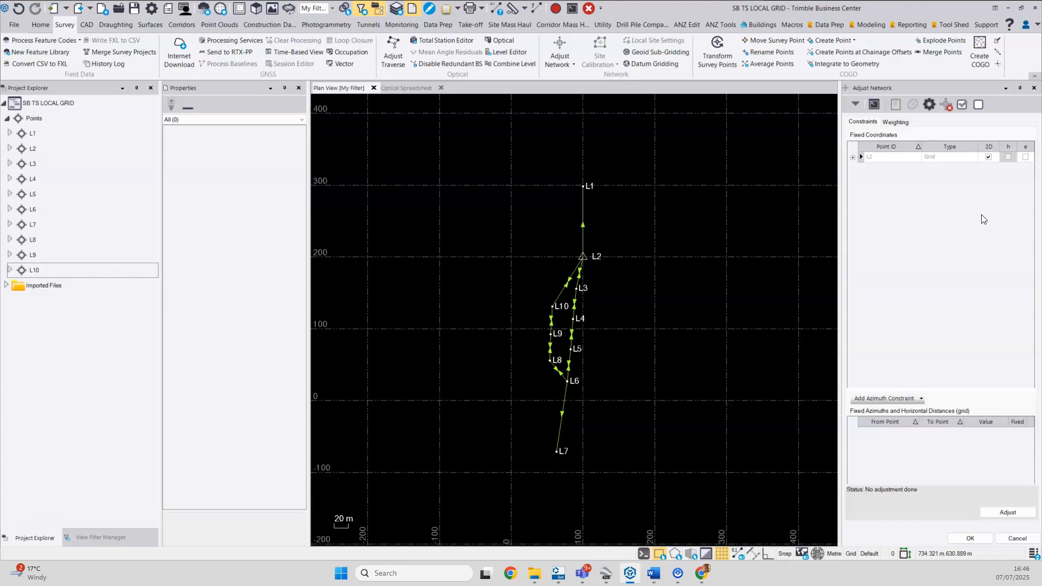
click(988, 157)
Step: Inspect the imported grid coordinates of point L2 and its L2-L1 (A2) azimuth, and clear the selection
click(10, 148)
click(93, 164)
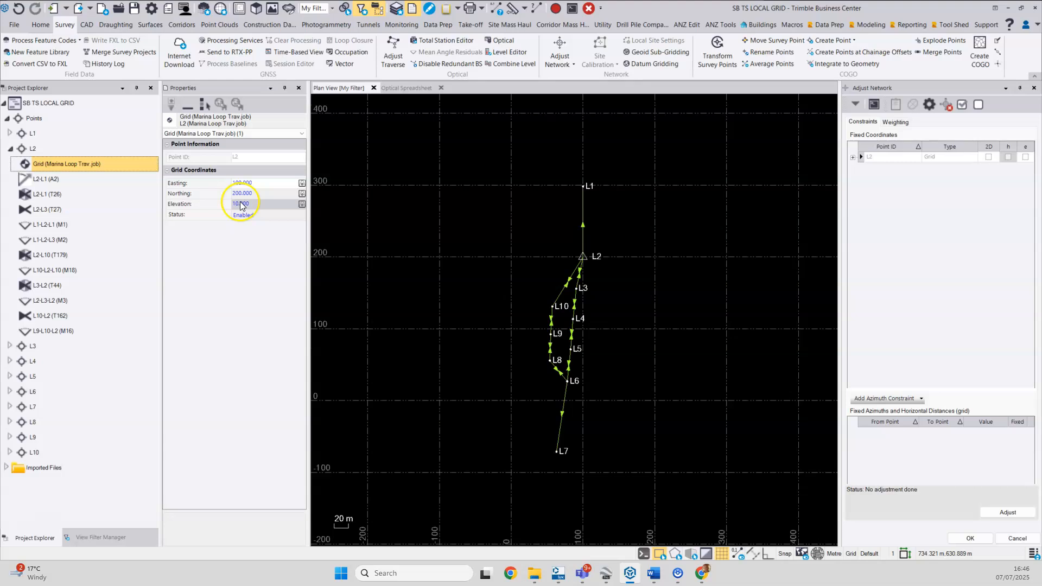
click(54, 179)
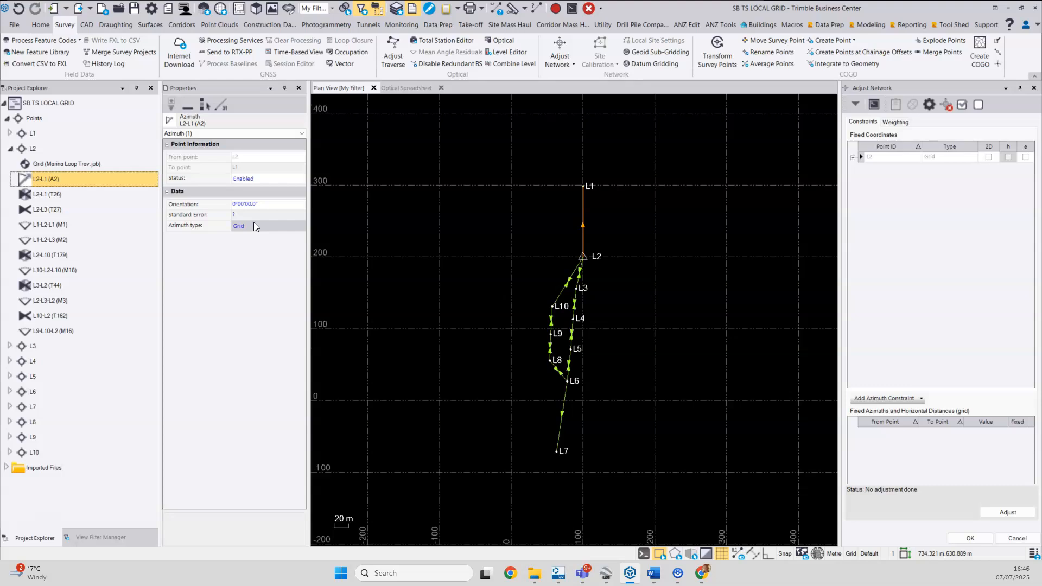
click(401, 182)
click(678, 304)
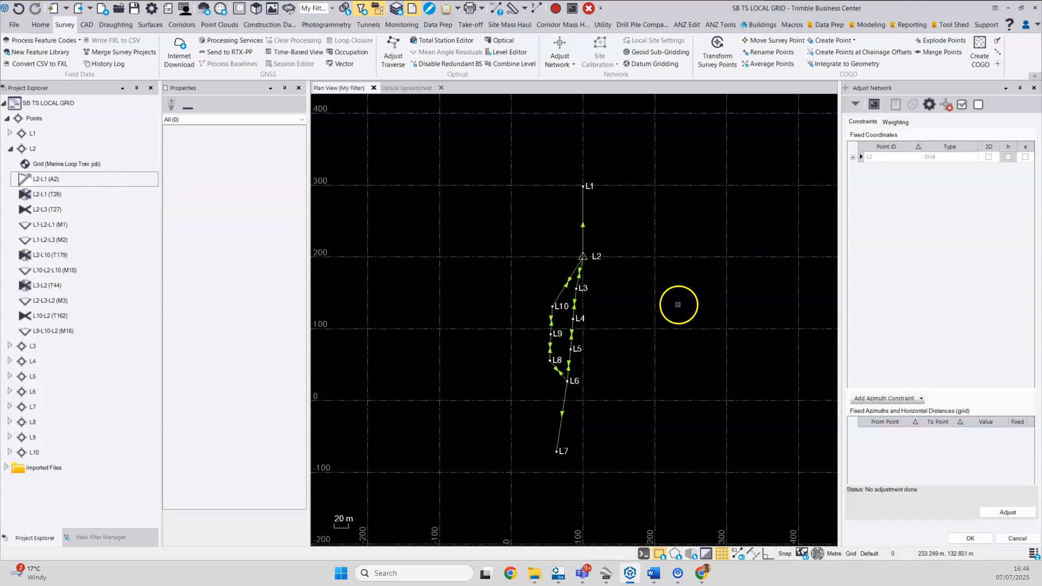
drag(667, 306, 689, 302)
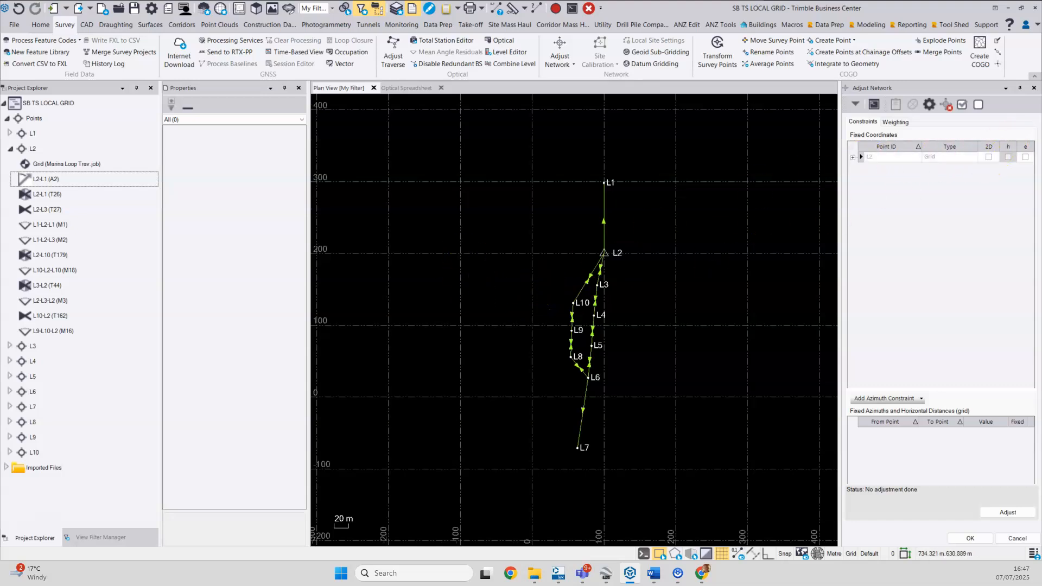
Step: Fix point L2 in 2D and run the network adjustment
click(989, 157)
click(1010, 512)
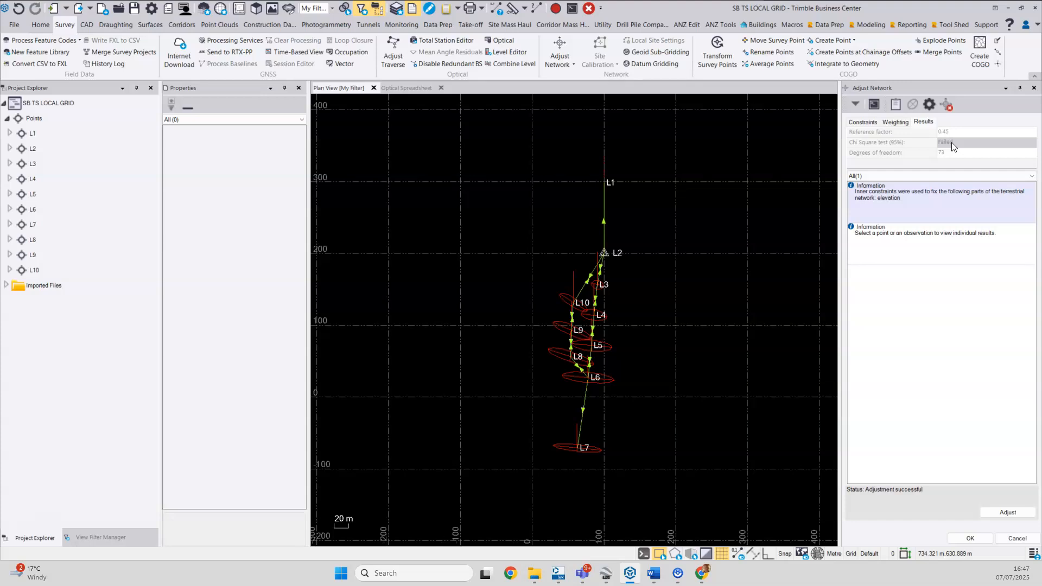
click(942, 279)
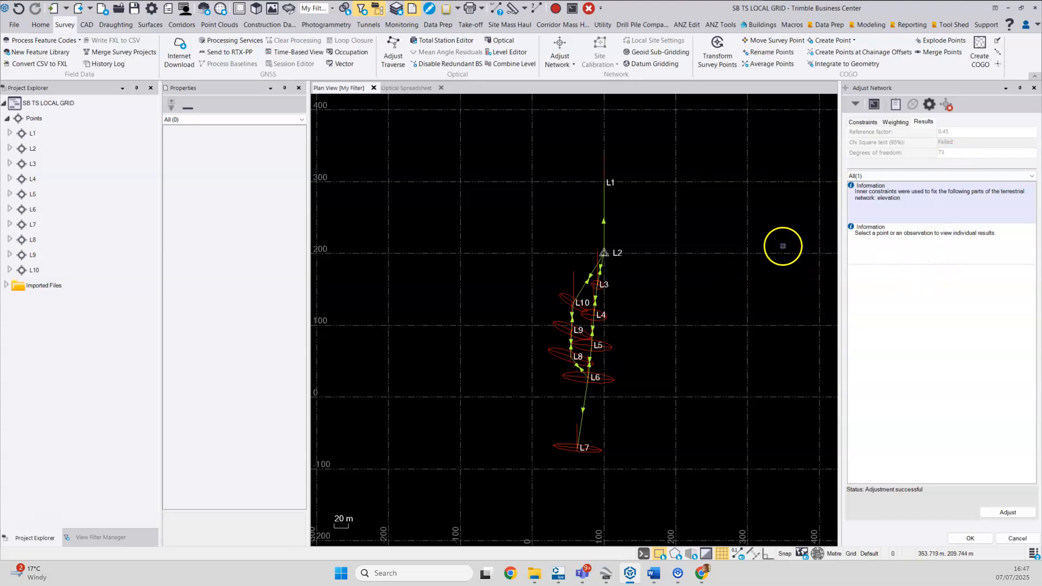
Step: Open the network adjustment report and examine its statistics, control constraints, adjusted grid coordinates, error ellipses and total station residuals
click(896, 105)
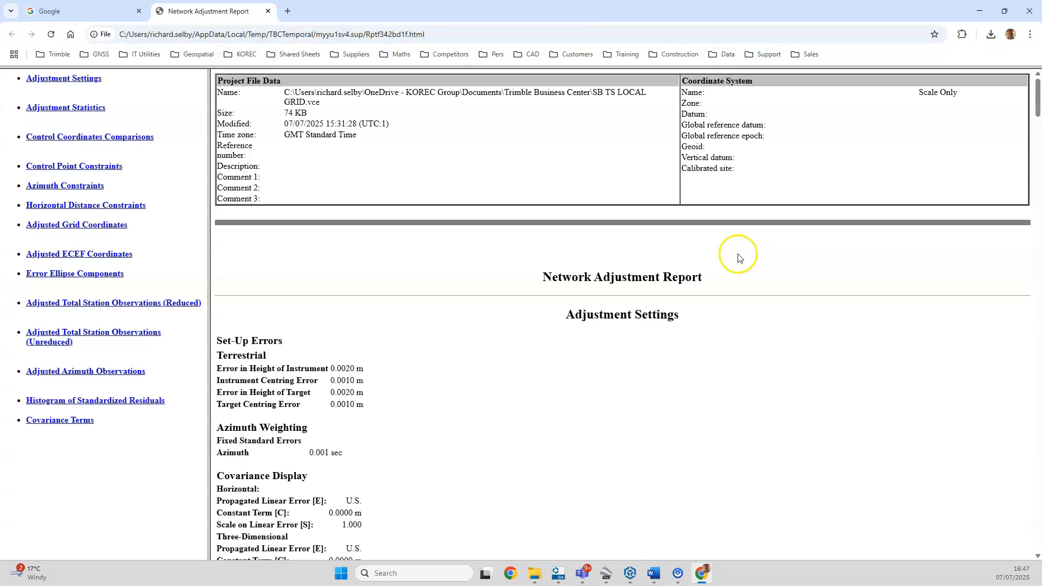
scroll(577, 291, down, 9)
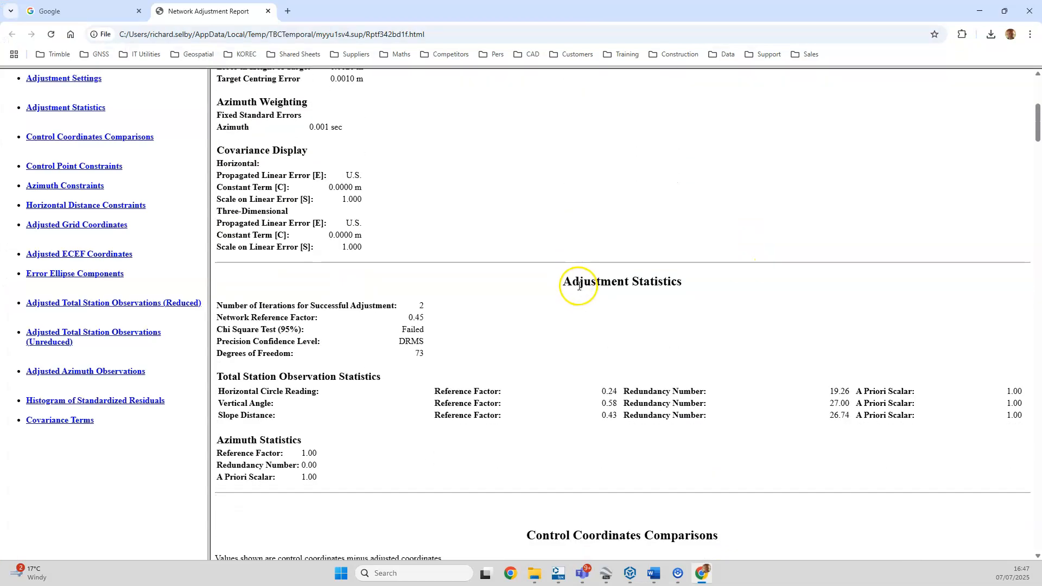
scroll(579, 292, down, 4)
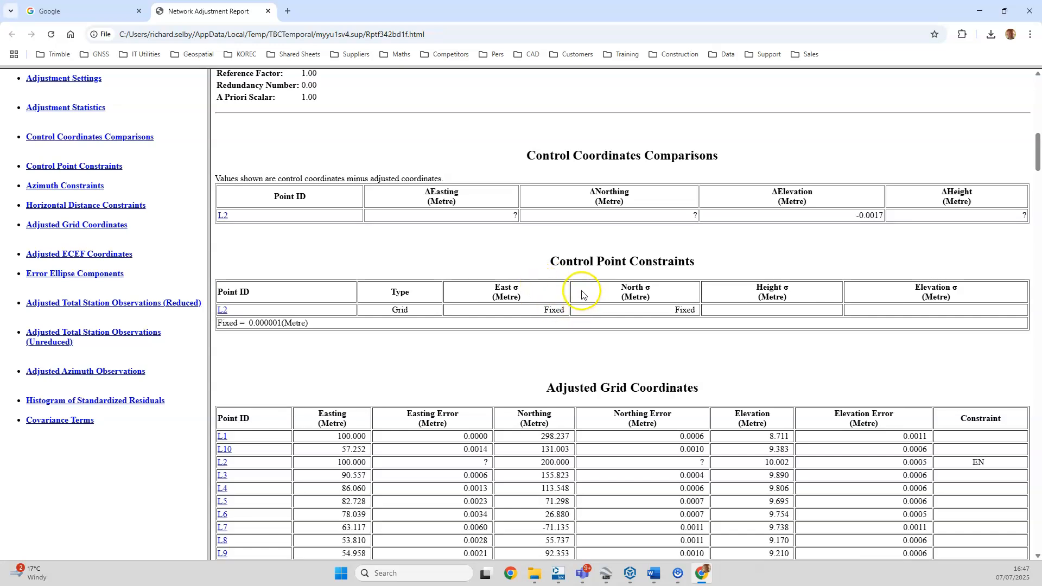
scroll(582, 294, down, 2)
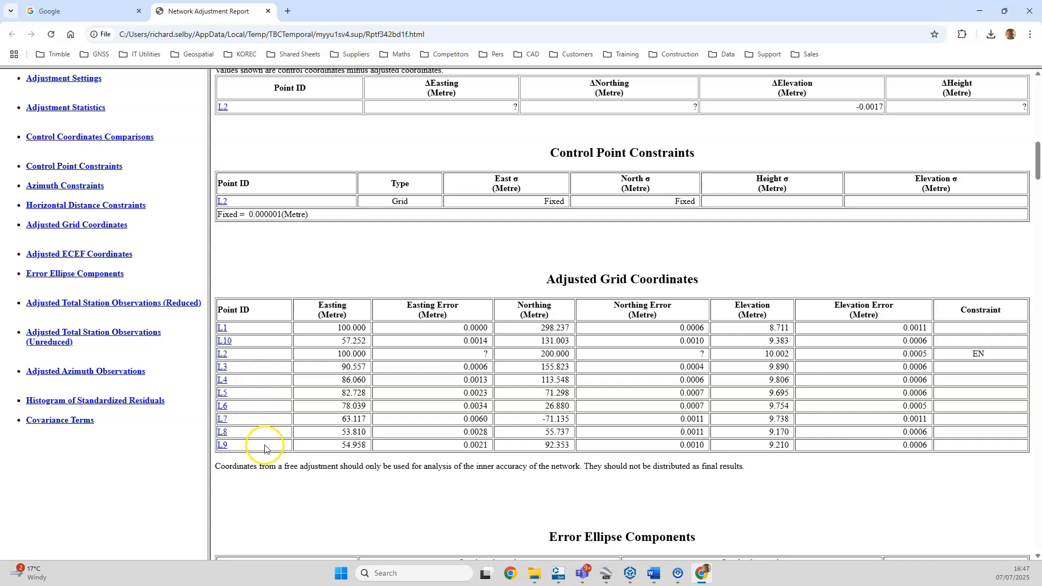
scroll(281, 447, down, 2)
scroll(281, 446, down, 4)
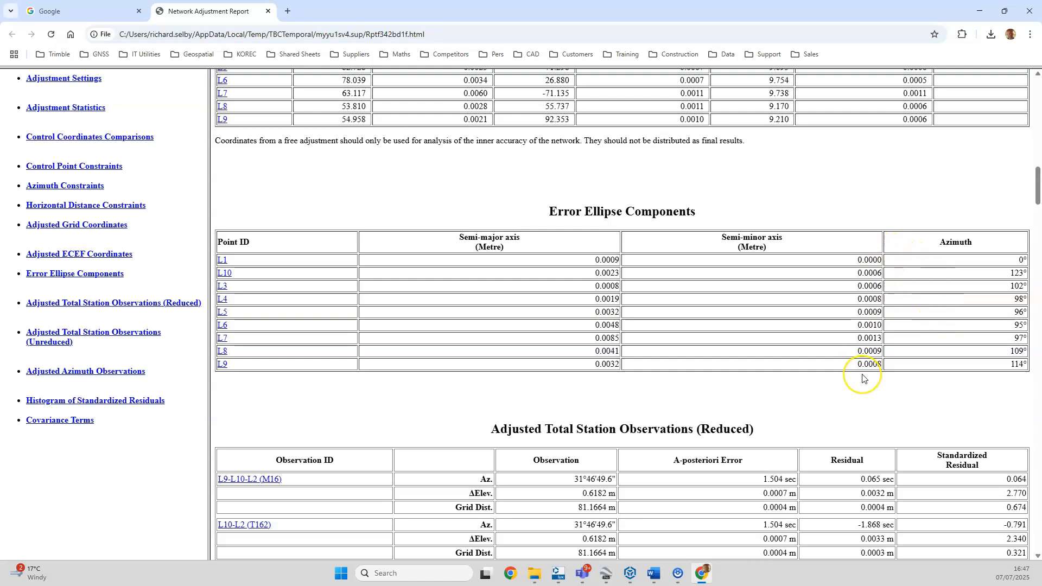
scroll(863, 378, down, 6)
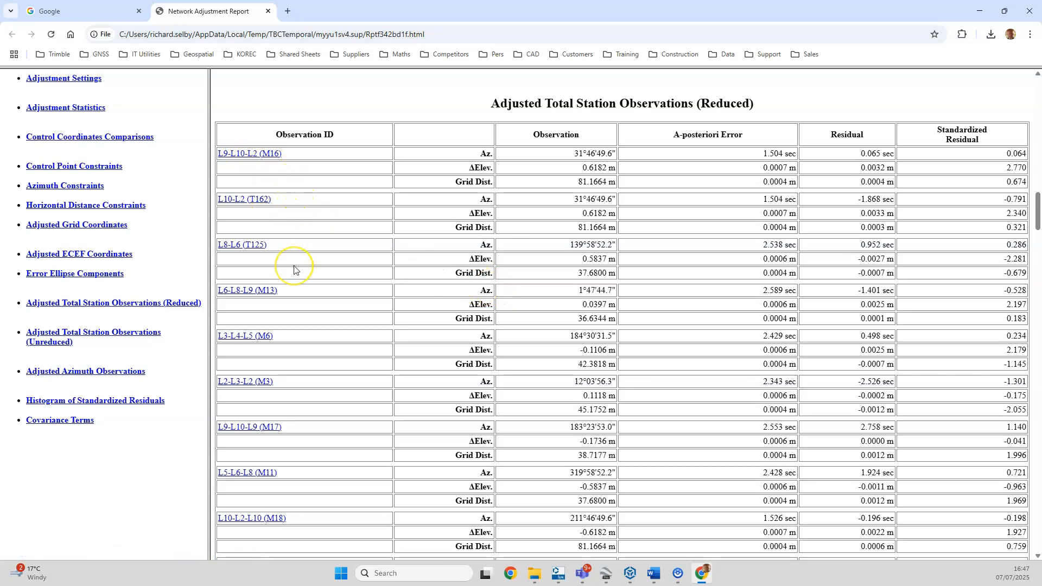
scroll(295, 270, down, 7)
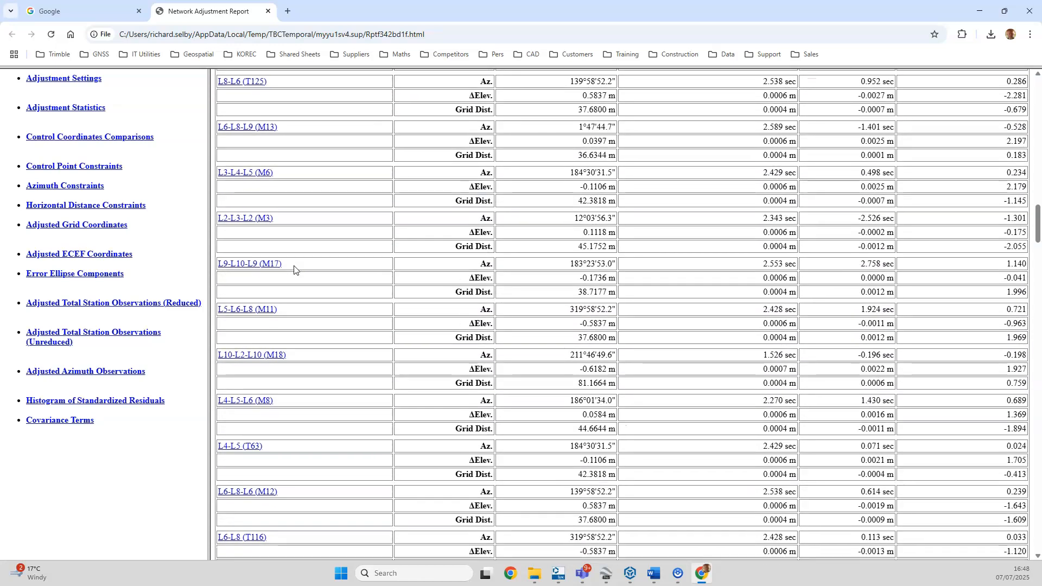
Step: Return to Trimble Business Center and inspect the L9-L10-L2 (M16) mean angle in the plan view
scroll(295, 272, up, 9)
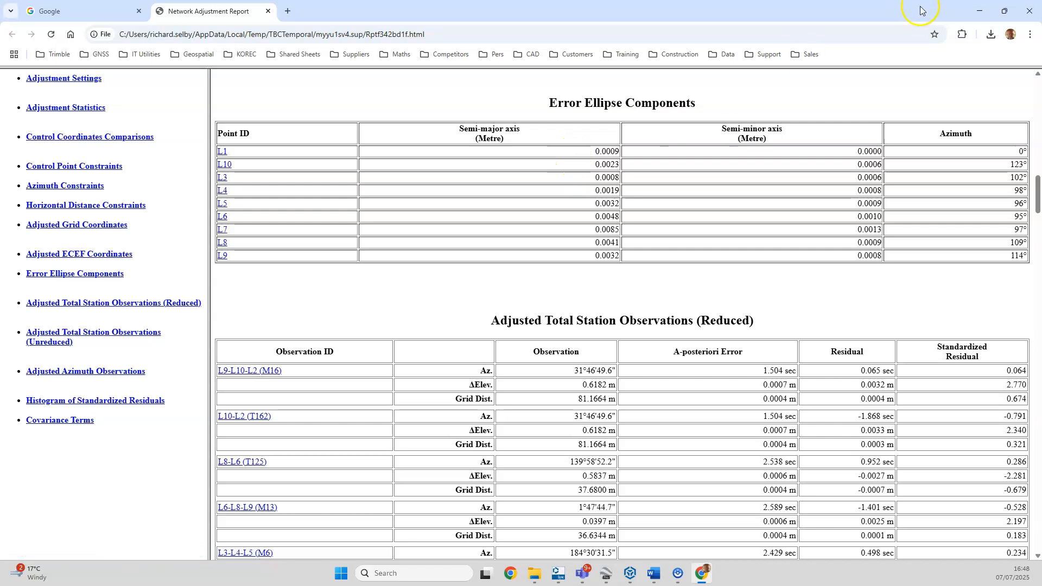
click(987, 9)
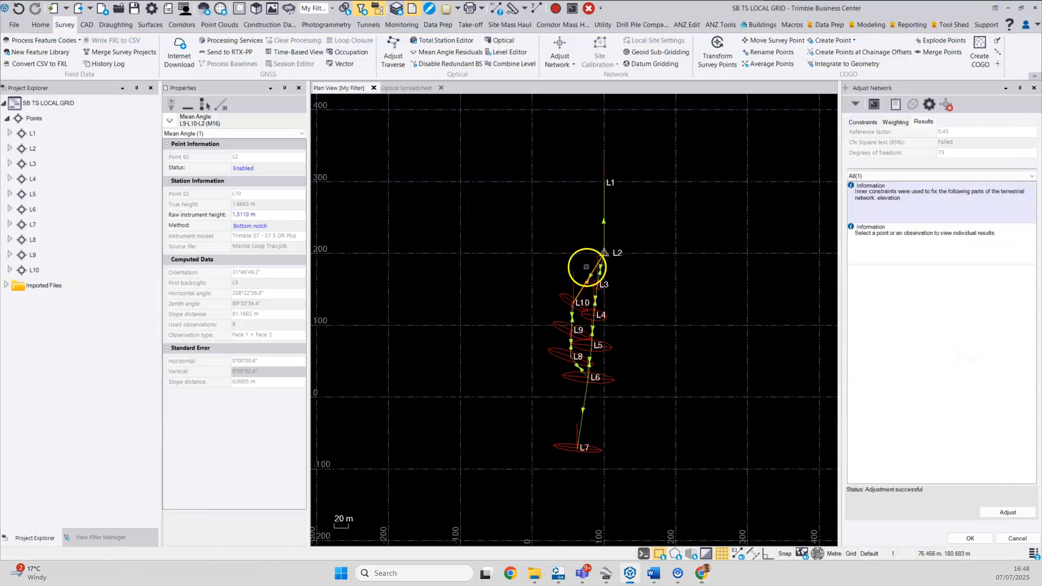
scroll(586, 267, up, 2)
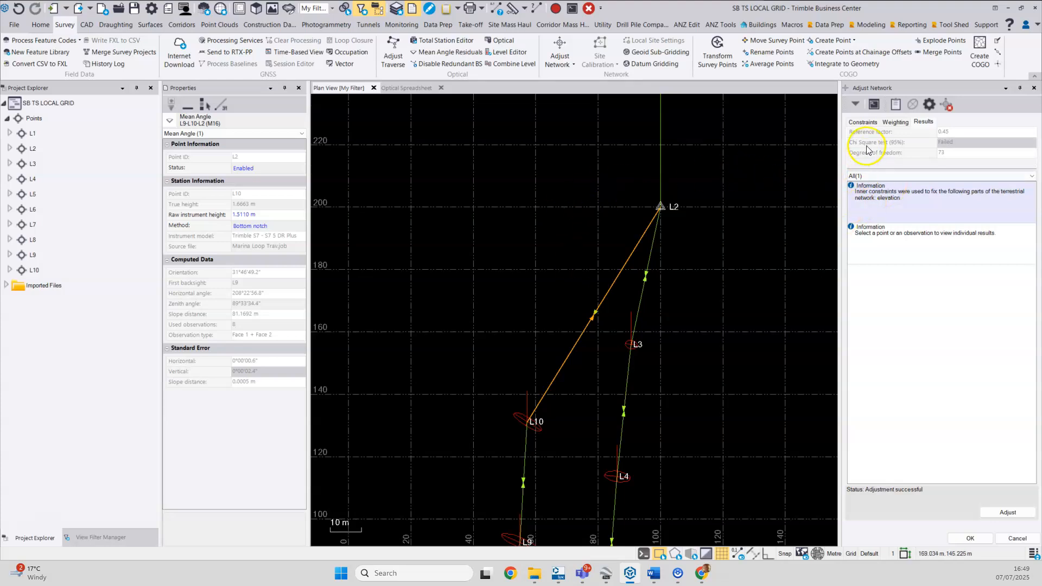
Step: Generate the network adjustment report again and examine the standardized residuals of the reduced total station observations
click(897, 105)
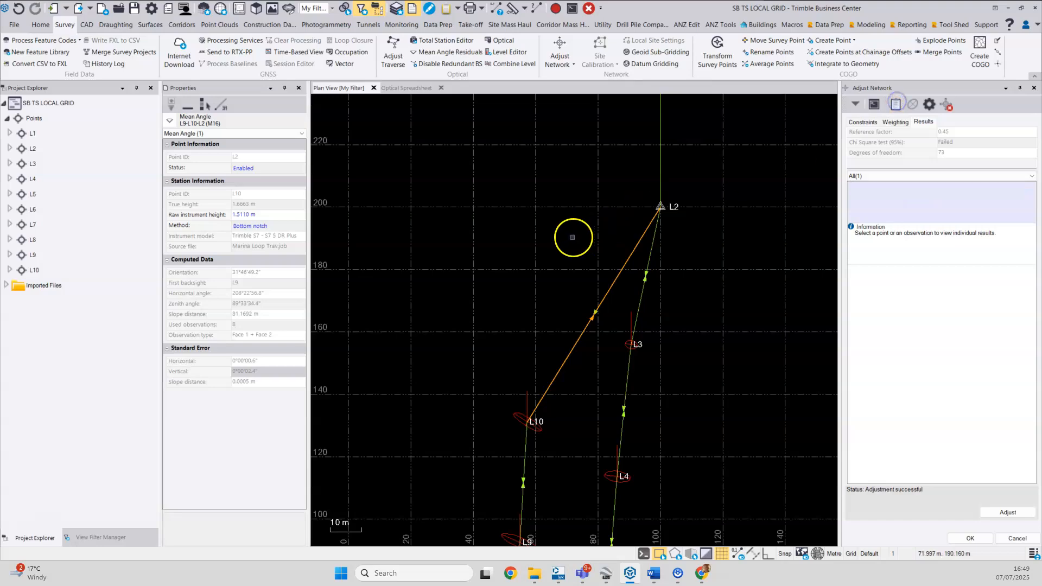
scroll(575, 245, down, 5)
scroll(577, 260, down, 20)
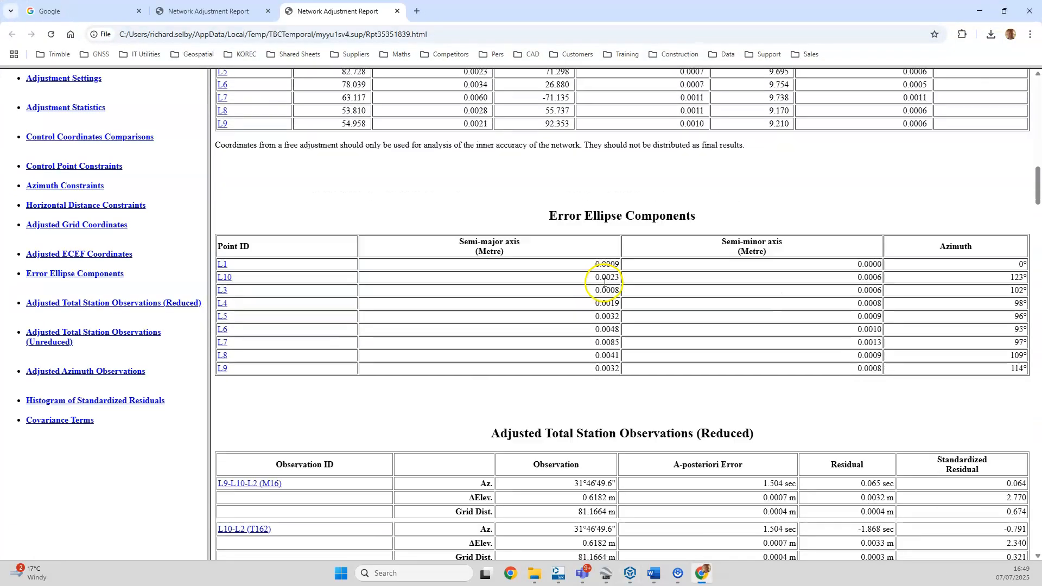
scroll(621, 291, up, 15)
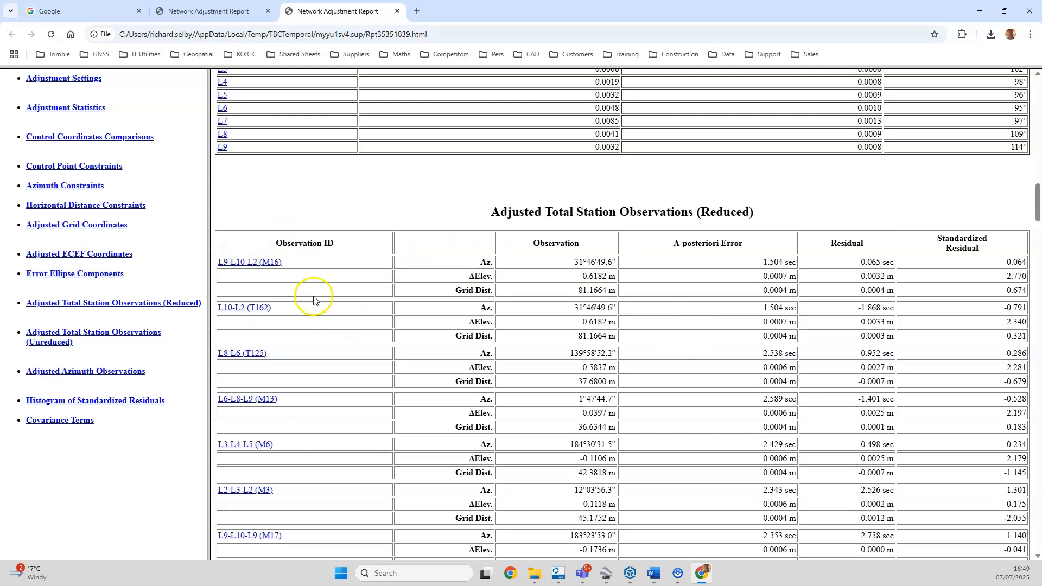
scroll(326, 296, down, 12)
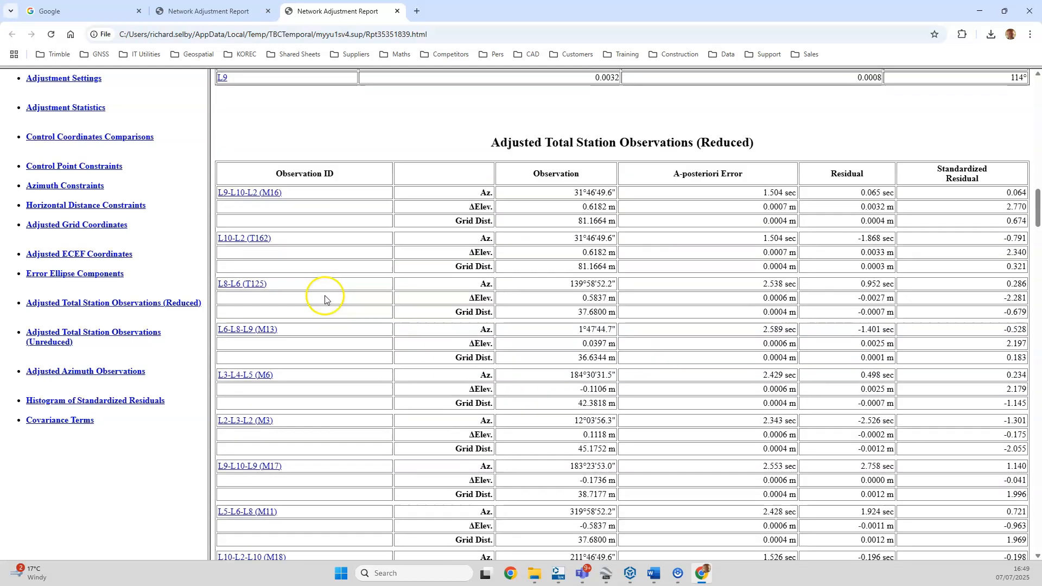
scroll(342, 308, down, 5)
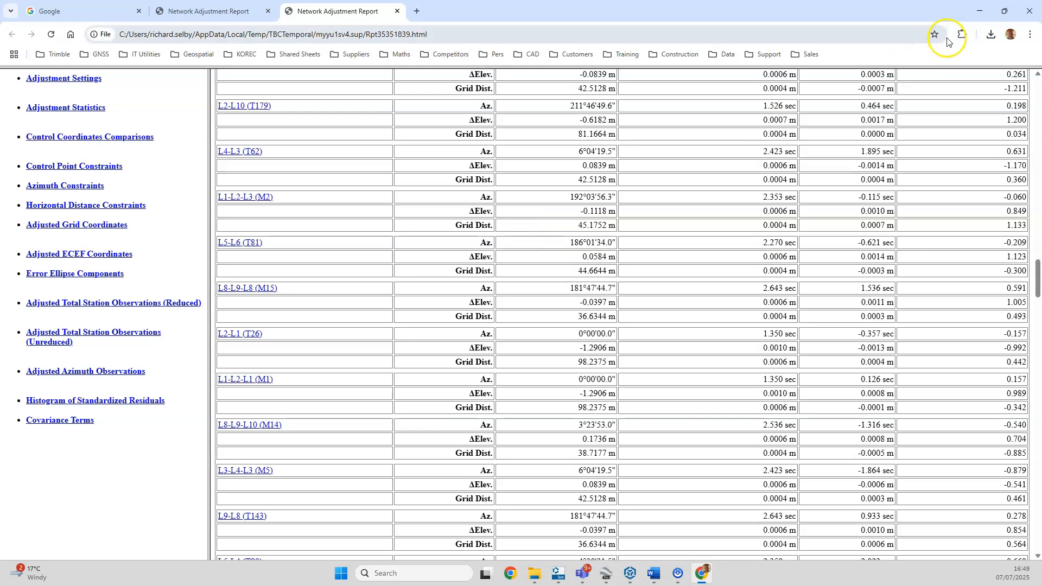
Step: Return to Trimble Business Center, apply the horizontal angles reference factor as scalar 0.24, and rerun the network adjustment
click(981, 13)
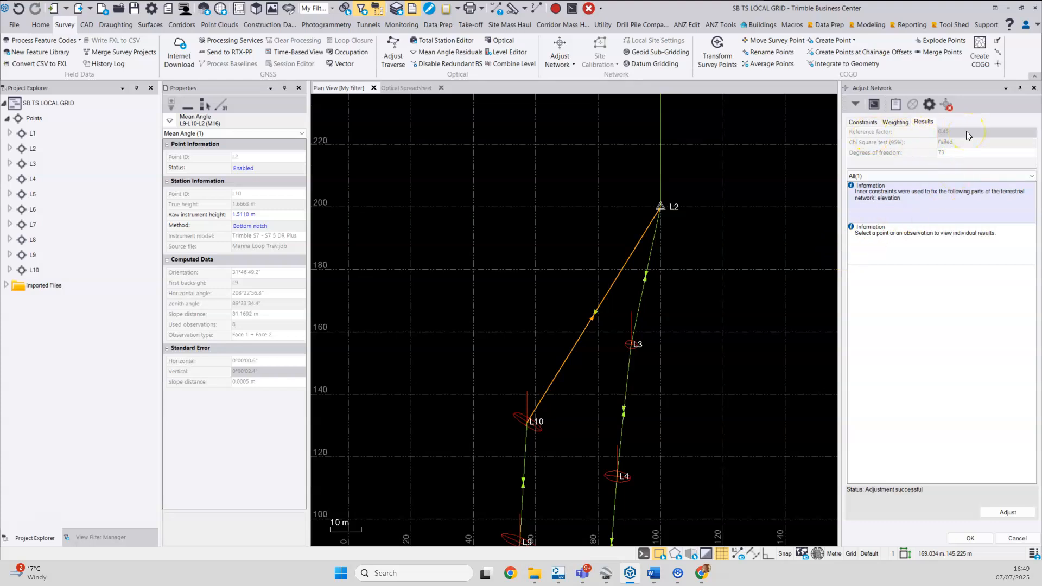
click(895, 123)
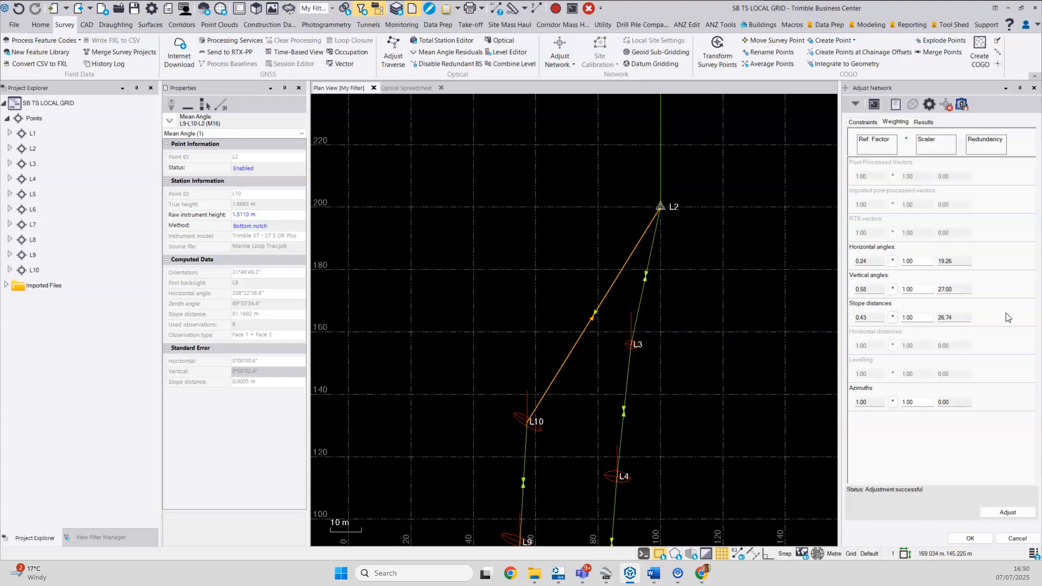
click(893, 263)
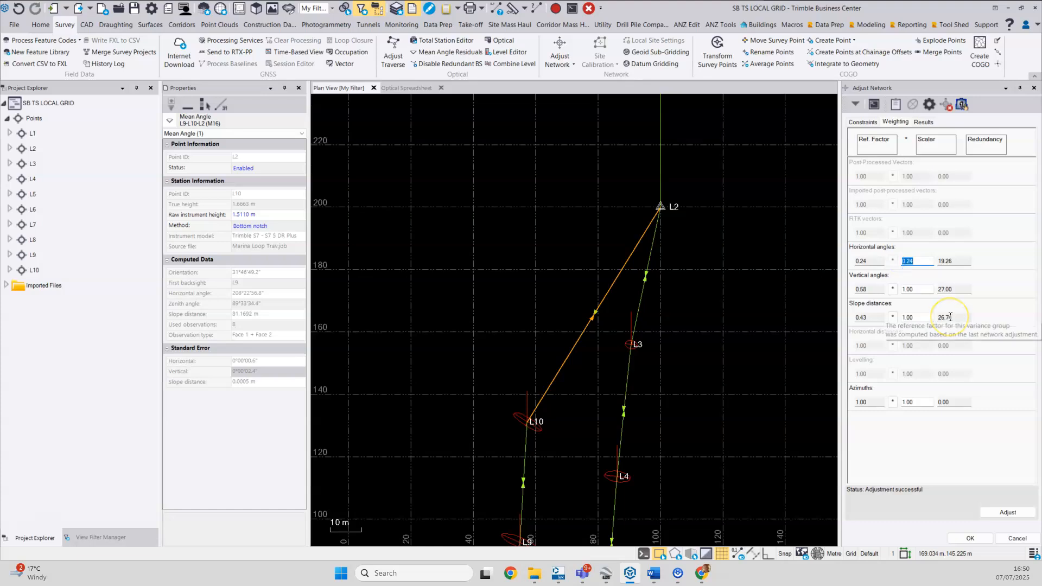
scroll(742, 325, down, 4)
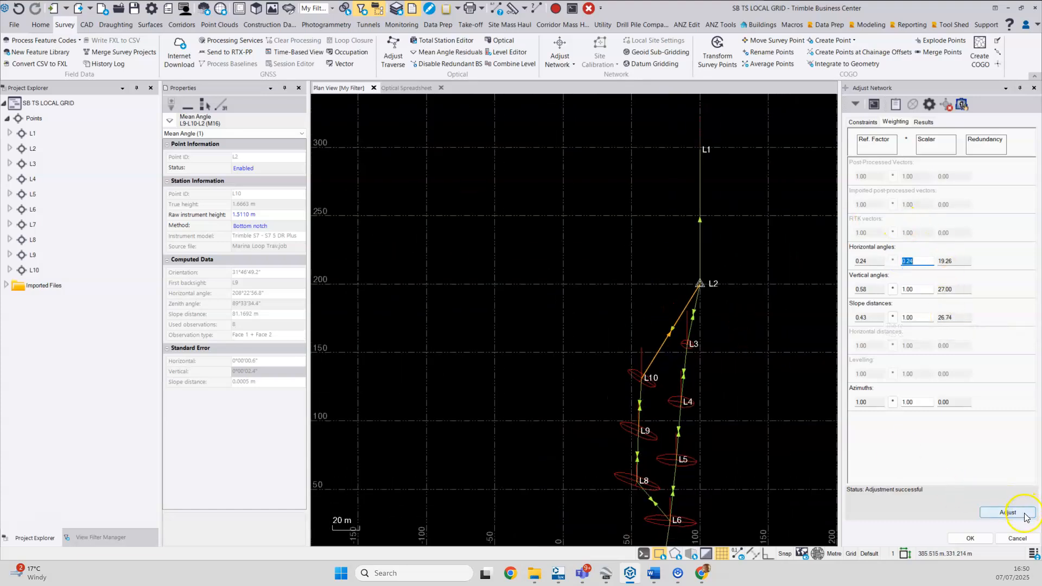
click(1025, 517)
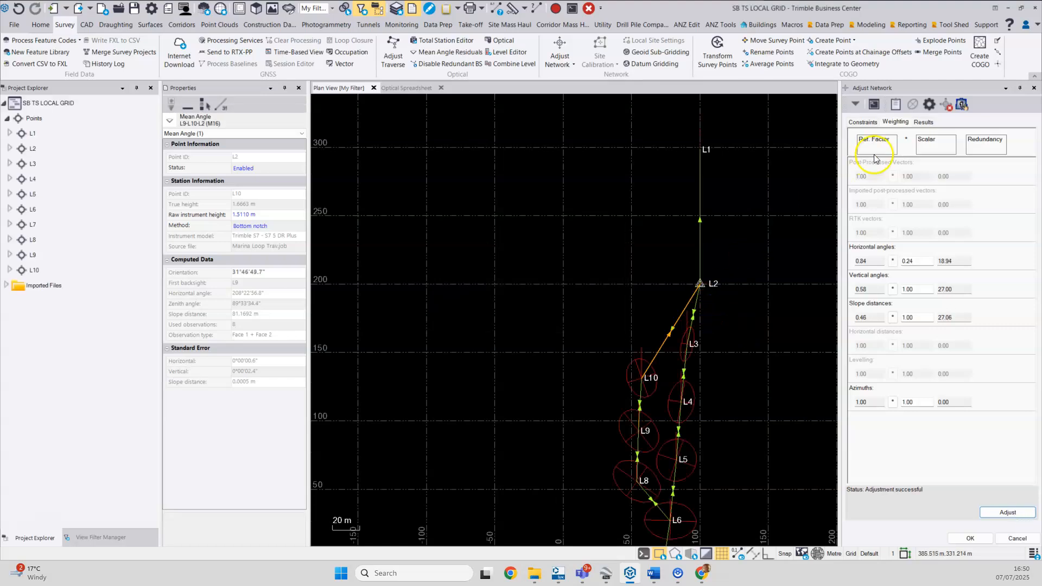
click(924, 122)
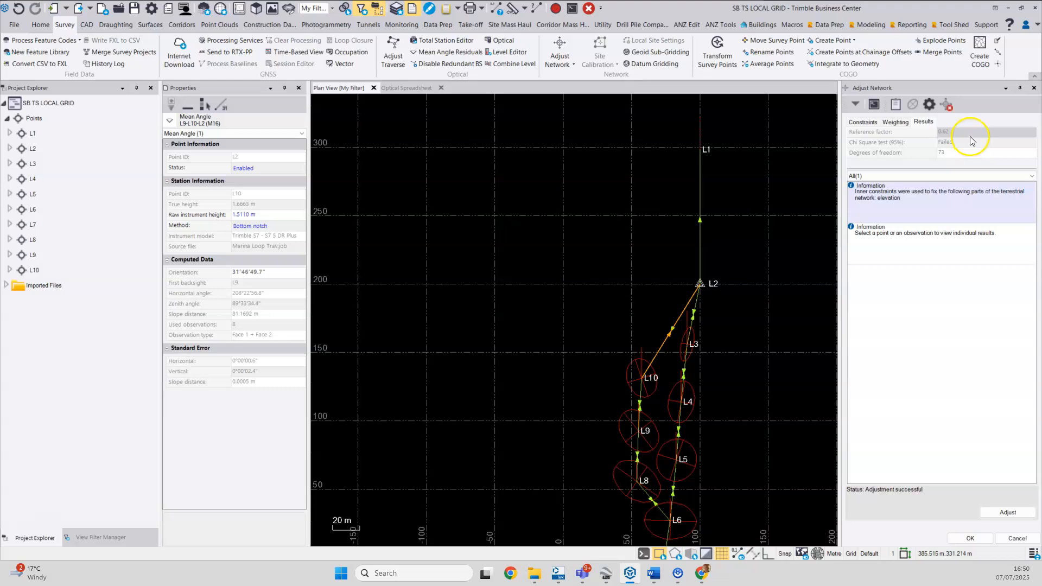
Step: Apply the slope distances reference factor as scalar 0.46, rerun the network adjustment and check the result
click(895, 122)
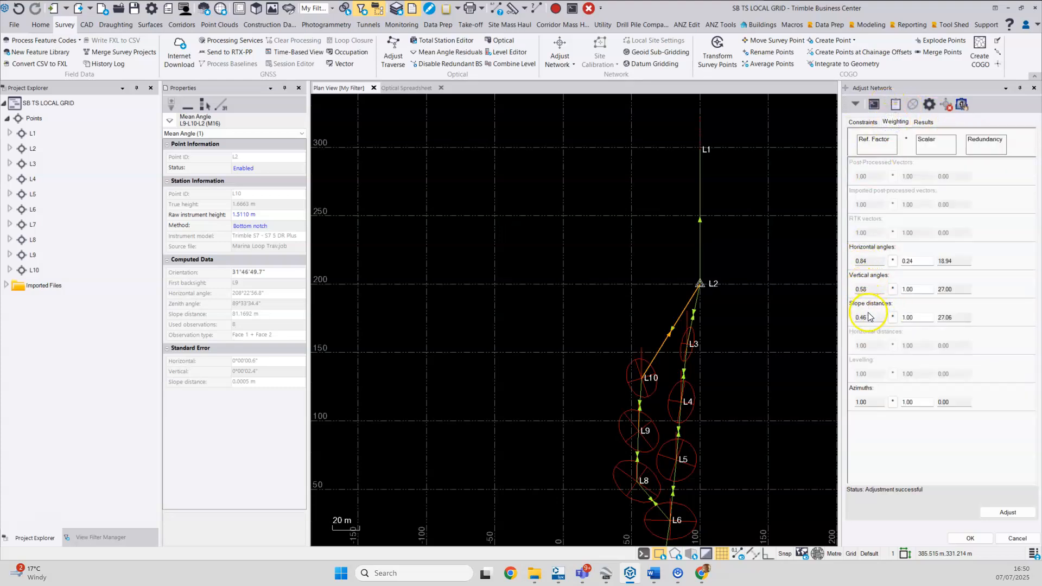
click(894, 319)
click(1007, 513)
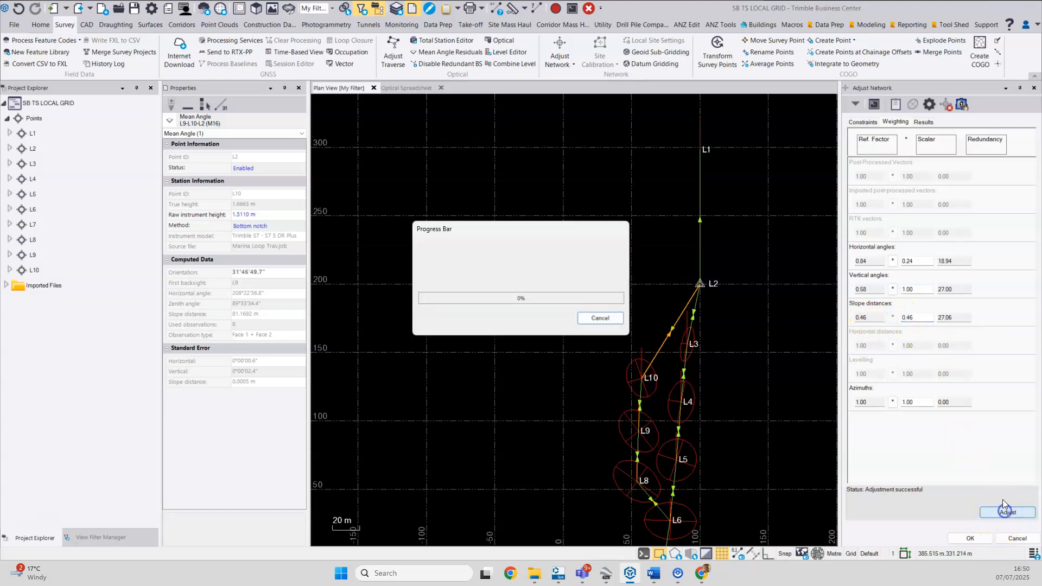
click(922, 123)
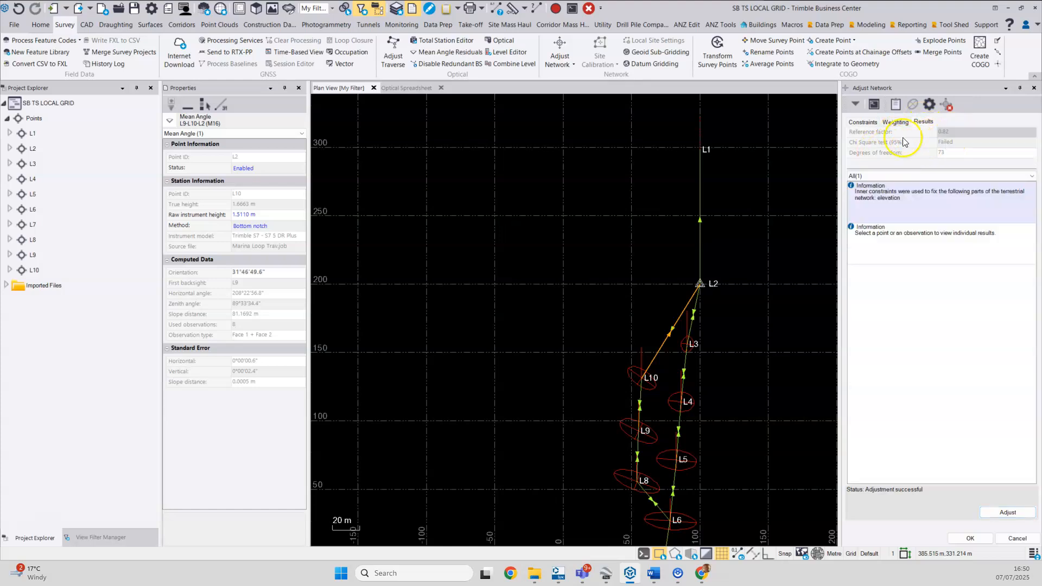
Step: Apply the vertical angles reference factor as scalar 0.58, rerun the network adjustment and check the chi square test
click(896, 122)
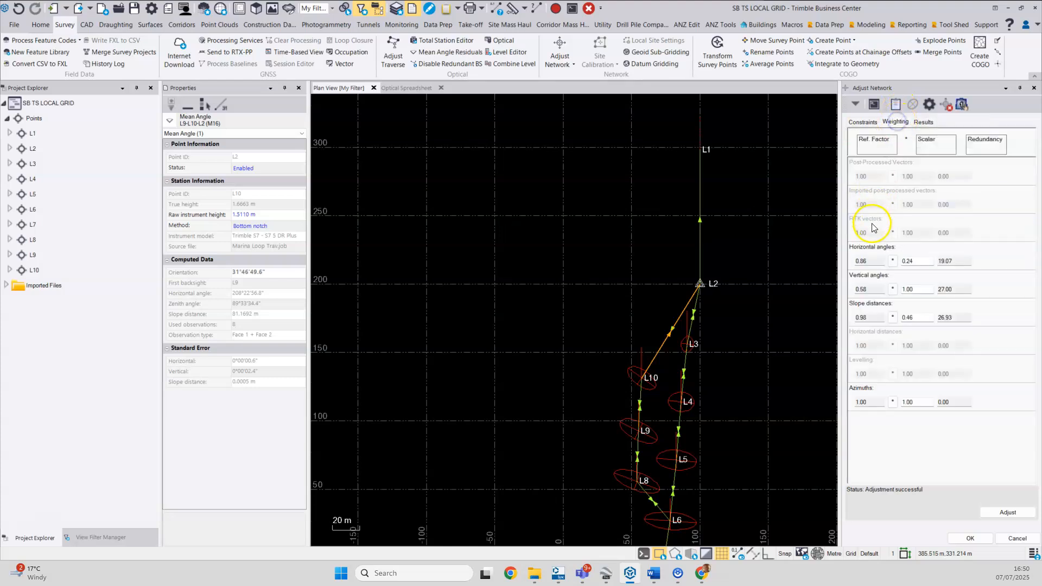
click(893, 289)
click(1031, 517)
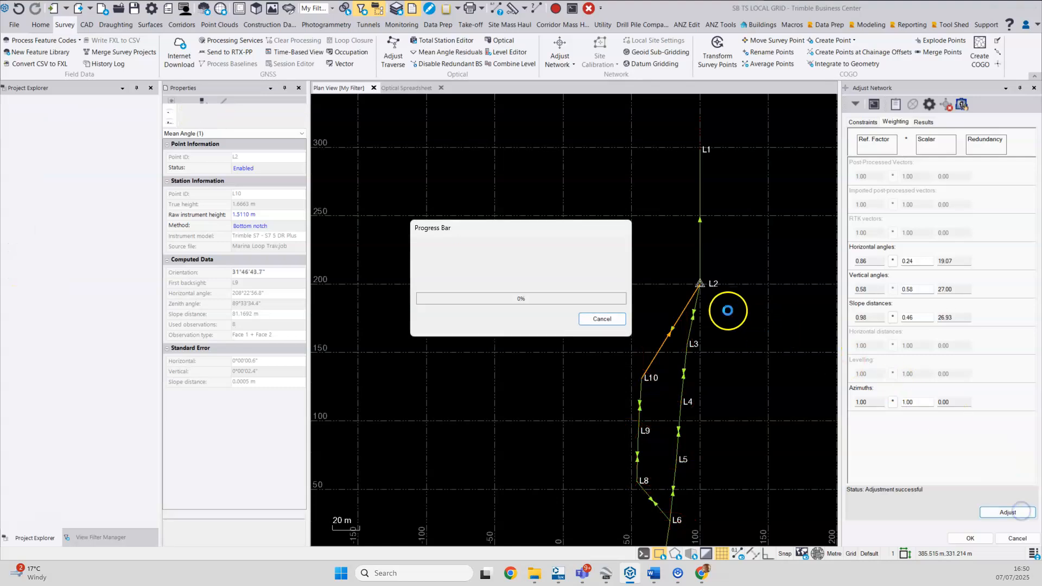
click(925, 123)
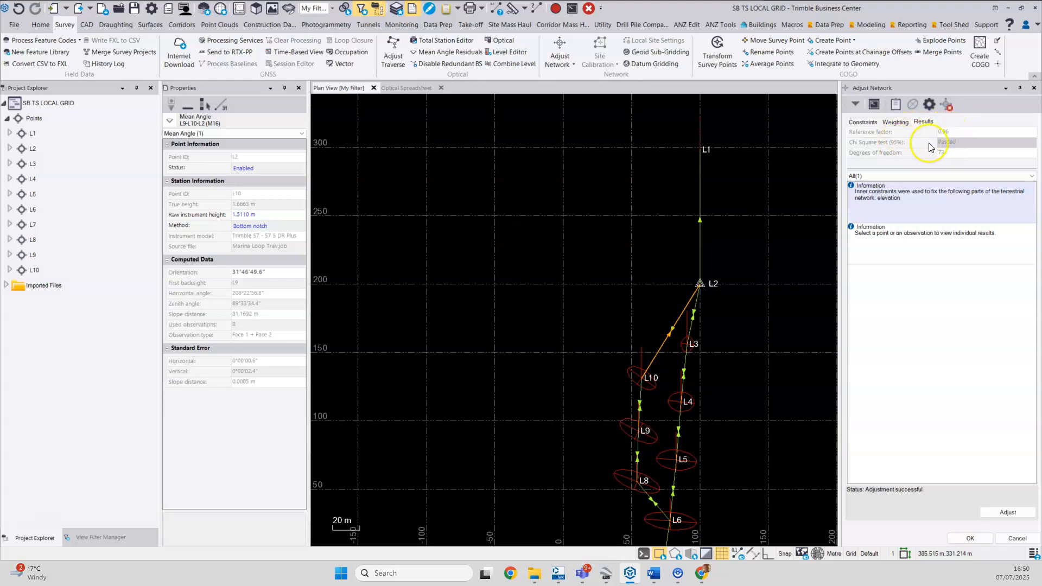
Step: Generate a new network adjustment report and examine its adjustment statistics, error ellipse components and reduced total station residuals
click(897, 106)
scroll(624, 261, down, 5)
scroll(627, 268, down, 3)
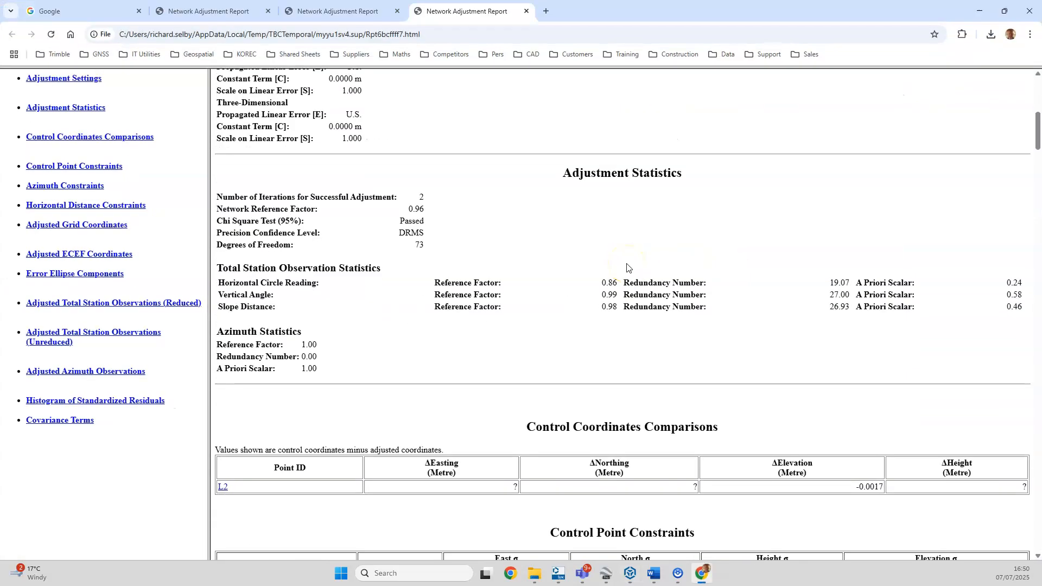
scroll(629, 265, down, 10)
scroll(635, 263, down, 5)
scroll(641, 253, down, 5)
scroll(640, 254, up, 5)
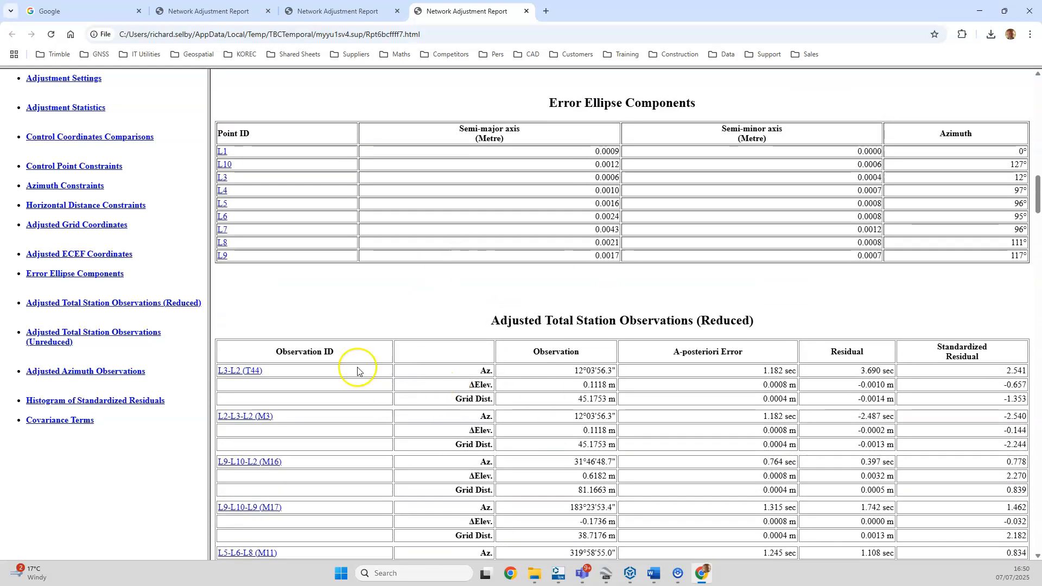
click(977, 12)
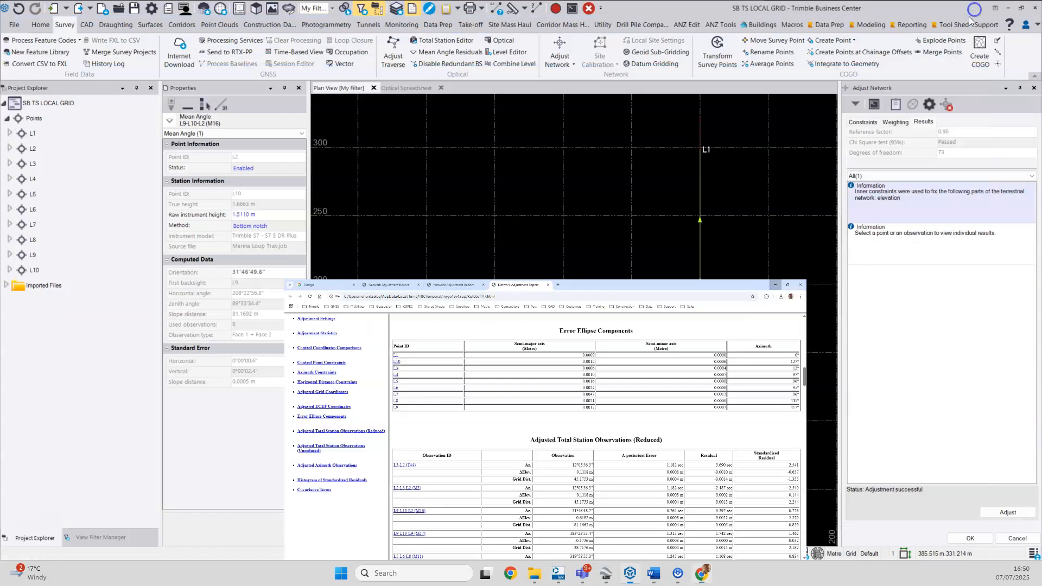
Step: Add a grid azimuth constraint from point L2 to point L1 to the network adjustment
scroll(735, 260, down, 3)
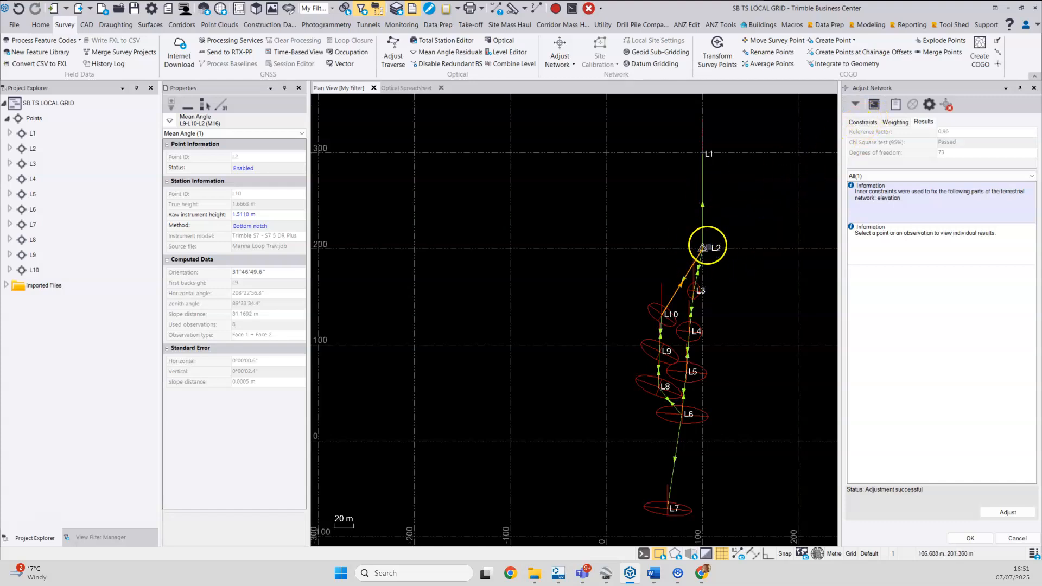
click(872, 125)
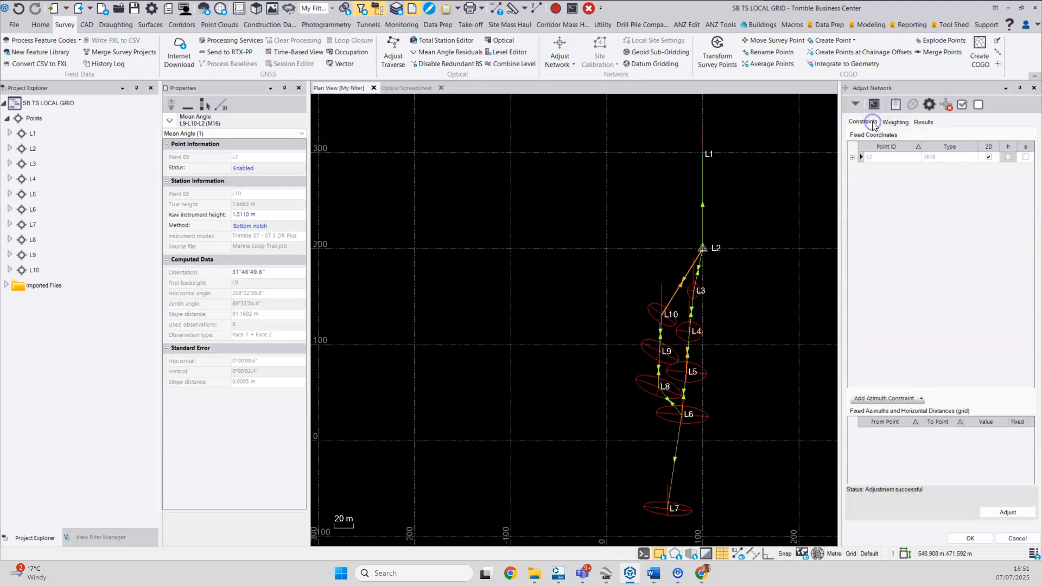
click(886, 402)
click(889, 435)
click(703, 248)
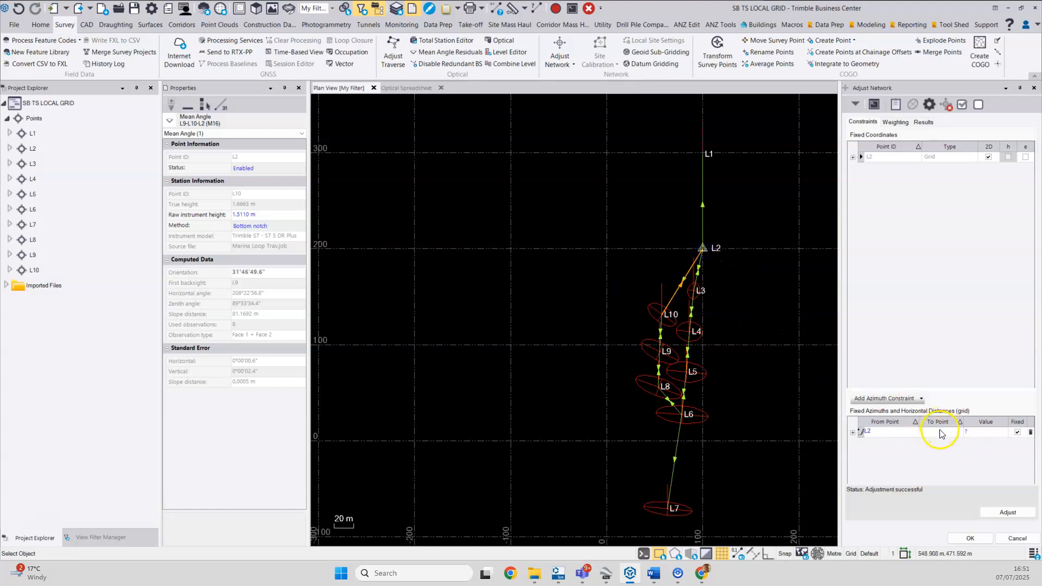
click(705, 153)
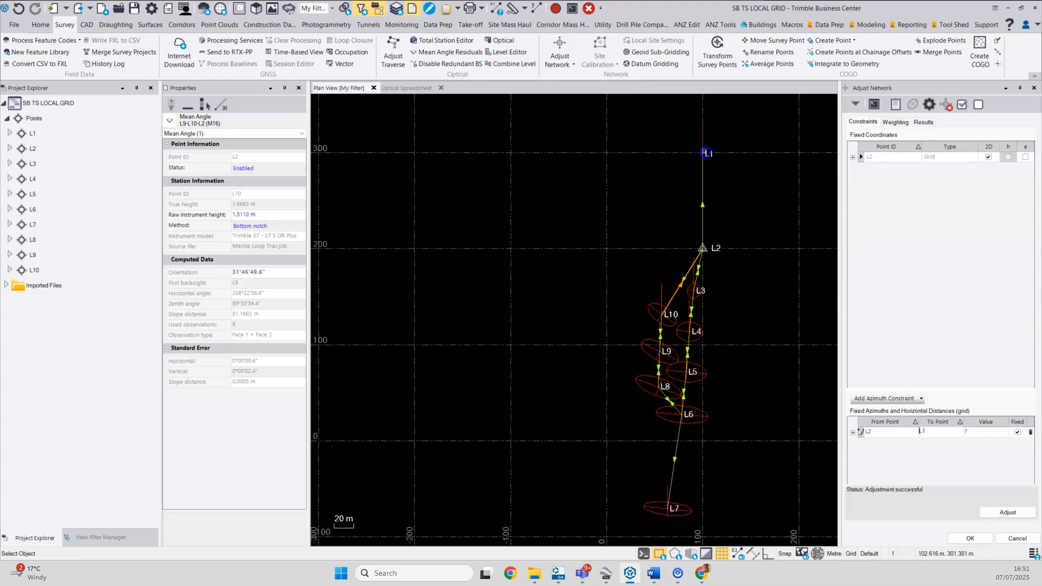
Step: Set the L2 to L1 azimuth constraint to 0°00'00.0" and rerun the network adjustment
click(983, 432)
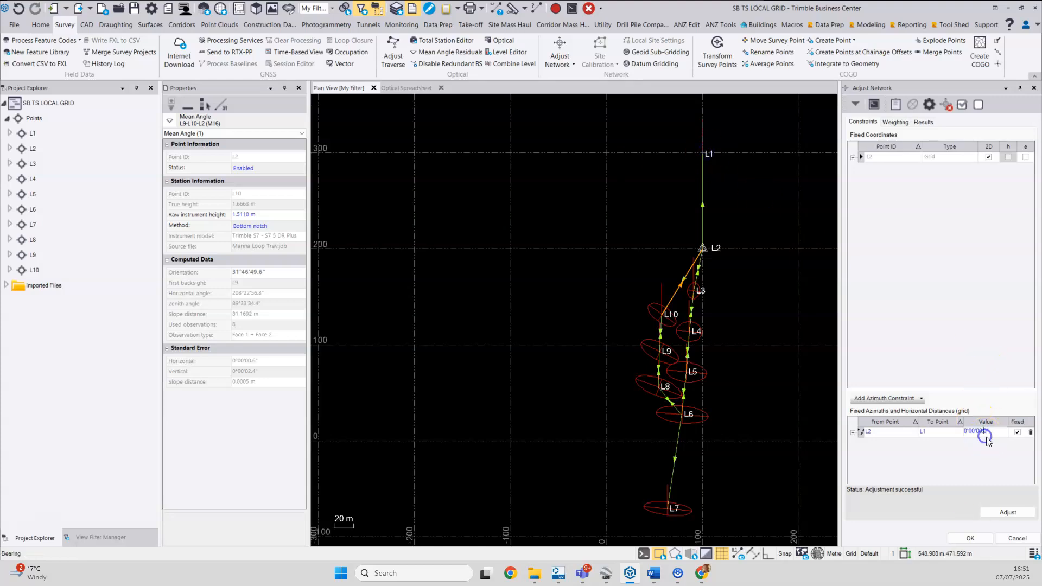
double_click(982, 431)
drag(993, 433, 977, 433)
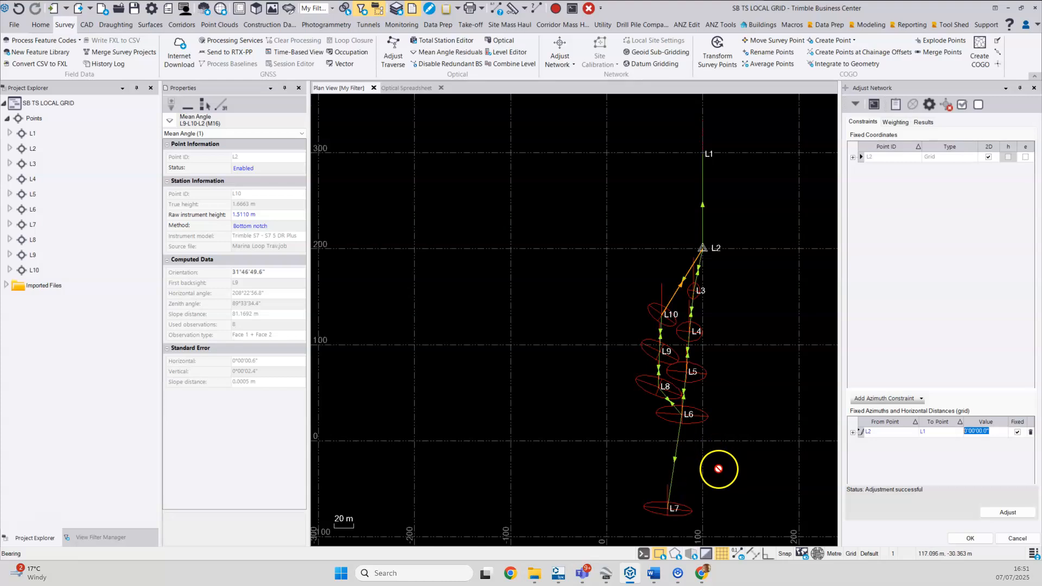
click(1008, 512)
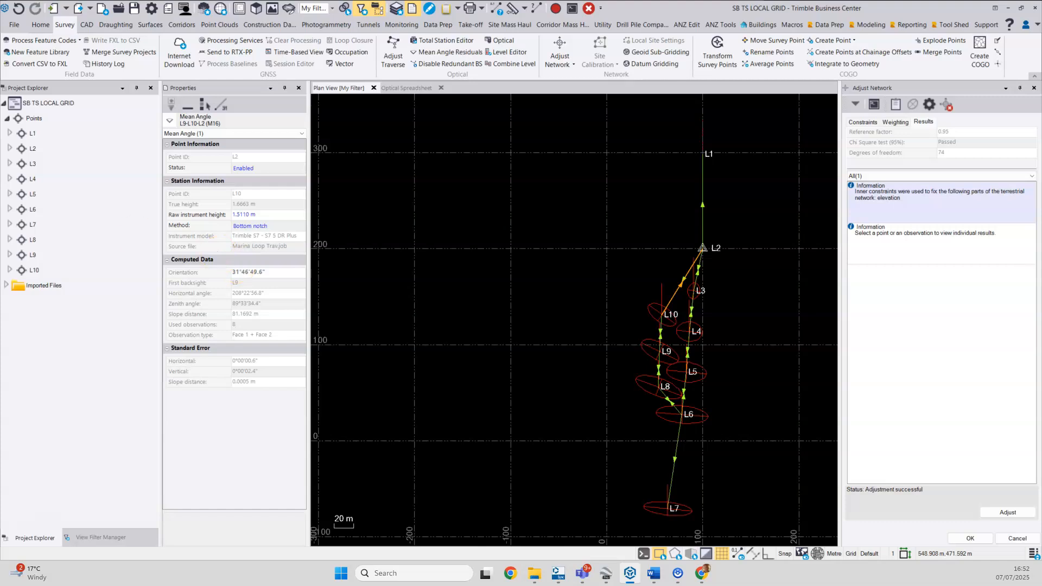
Step: Select points L1 to L10 and review their easting, northing and elevation errors in the adjustment results
click(20, 136)
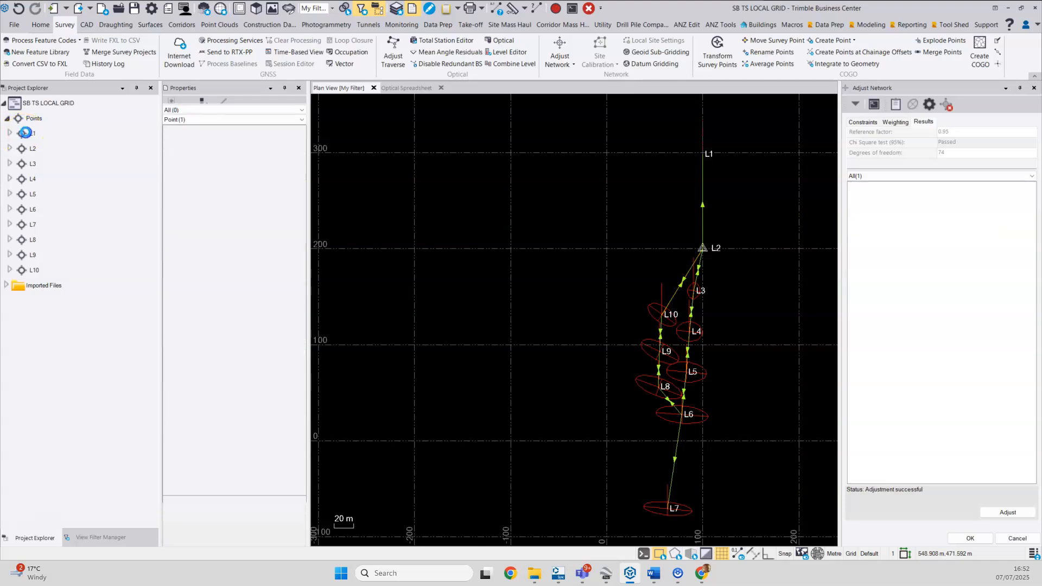
shift+click(34, 271)
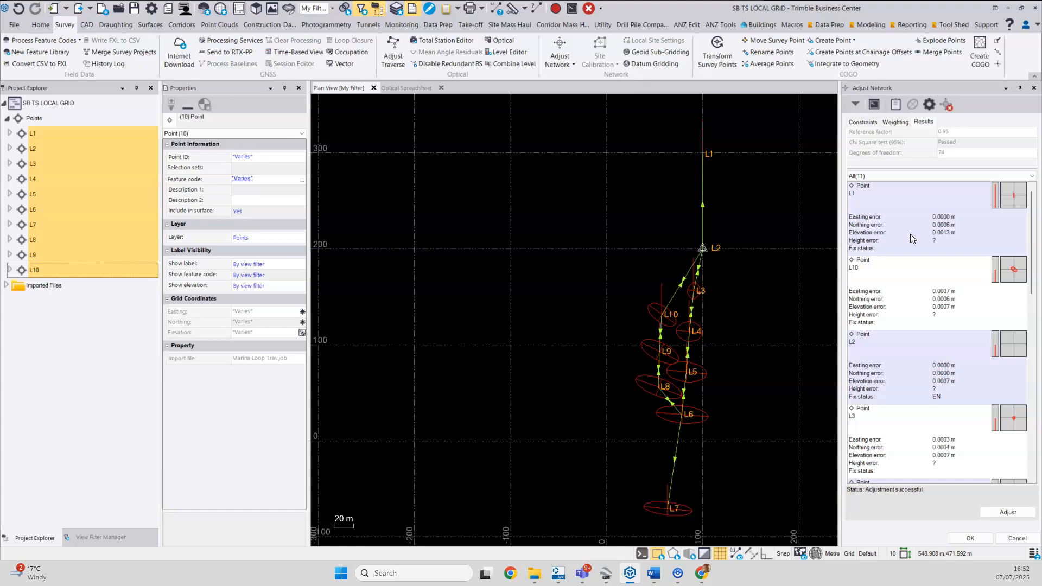
scroll(917, 247, down, 3)
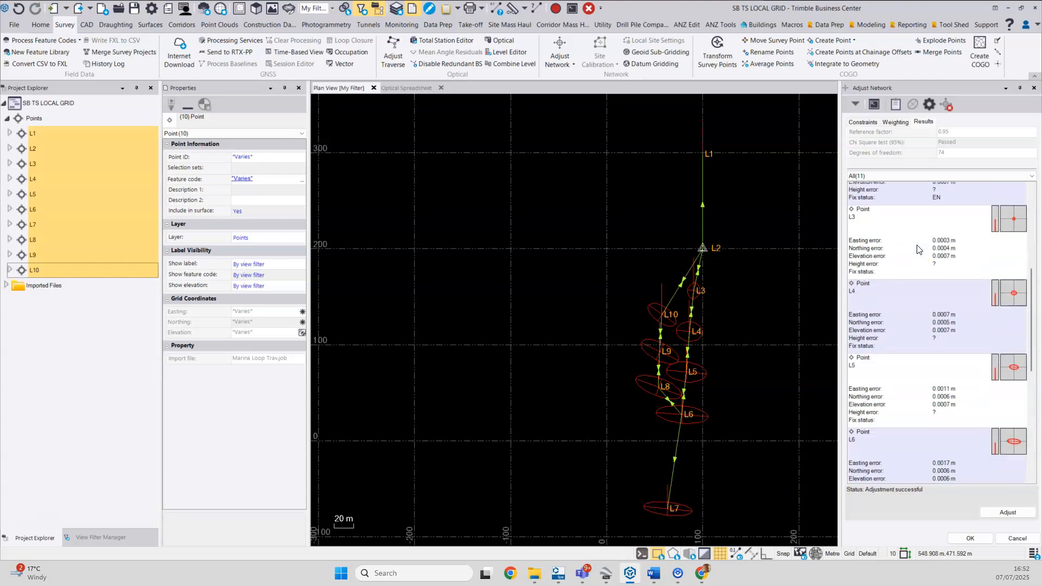
scroll(917, 249, down, 3)
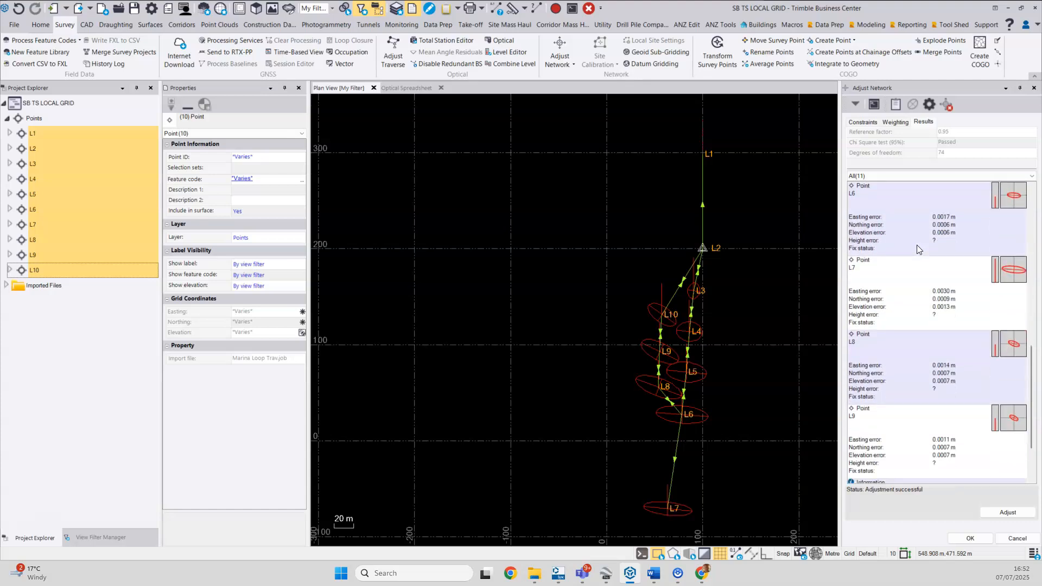
scroll(917, 249, up, 6)
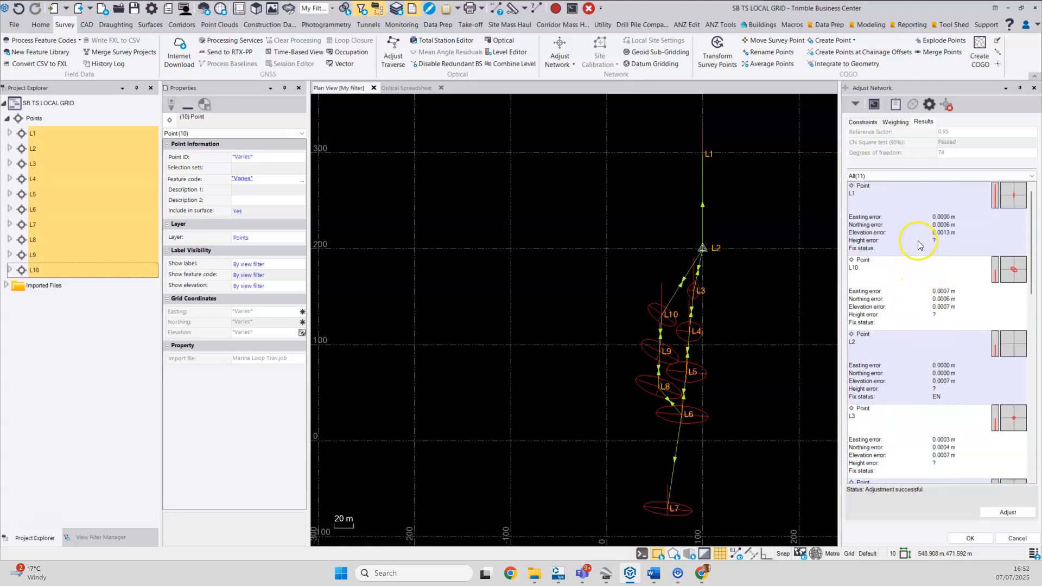
Step: Review the fixed constraints, and examine the azimuth constraint, adjusted coordinates and residuals in a new network adjustment report
click(863, 121)
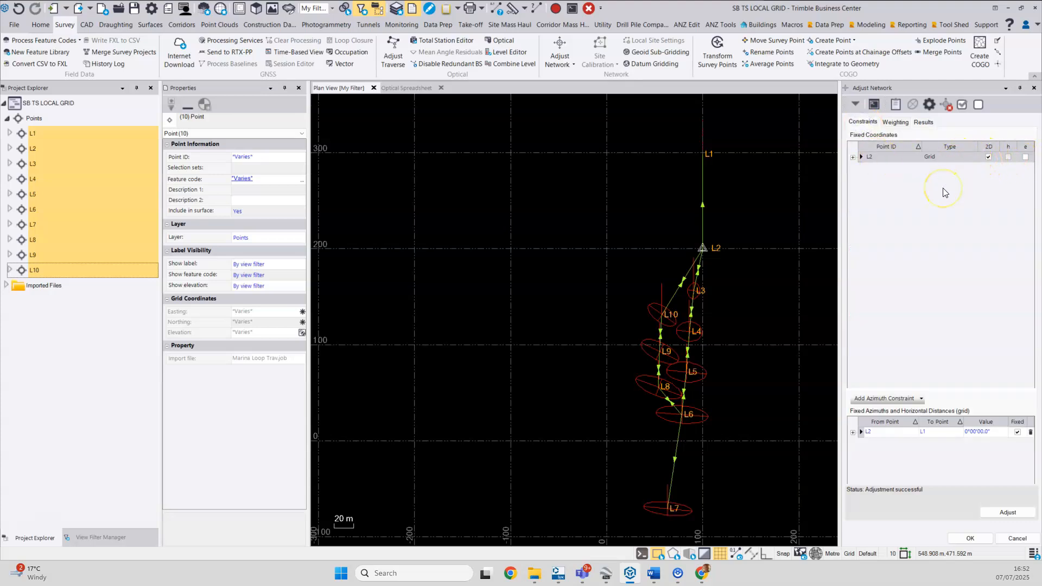
click(979, 224)
click(986, 227)
click(1026, 158)
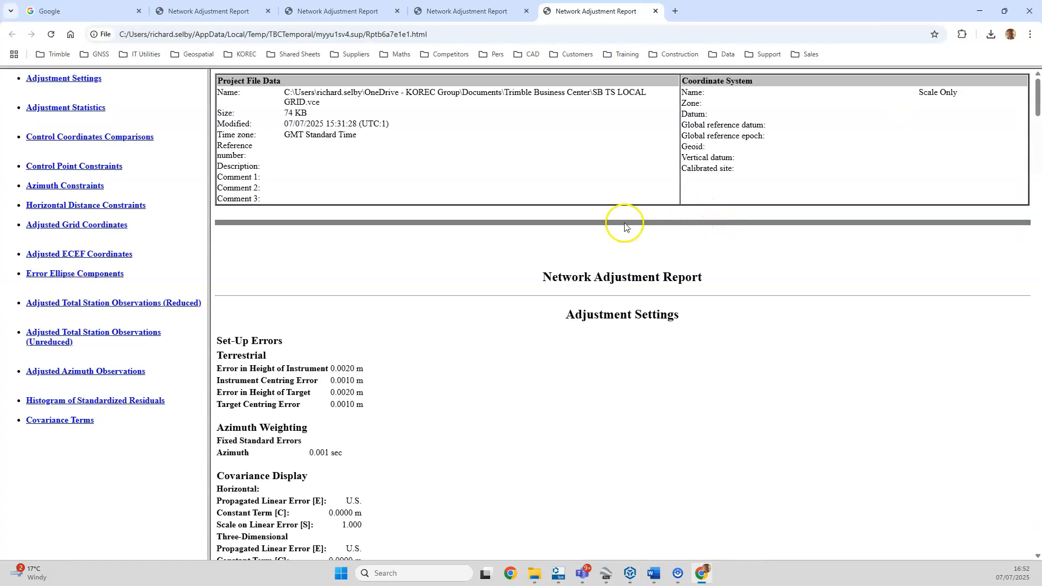
scroll(470, 324, down, 7)
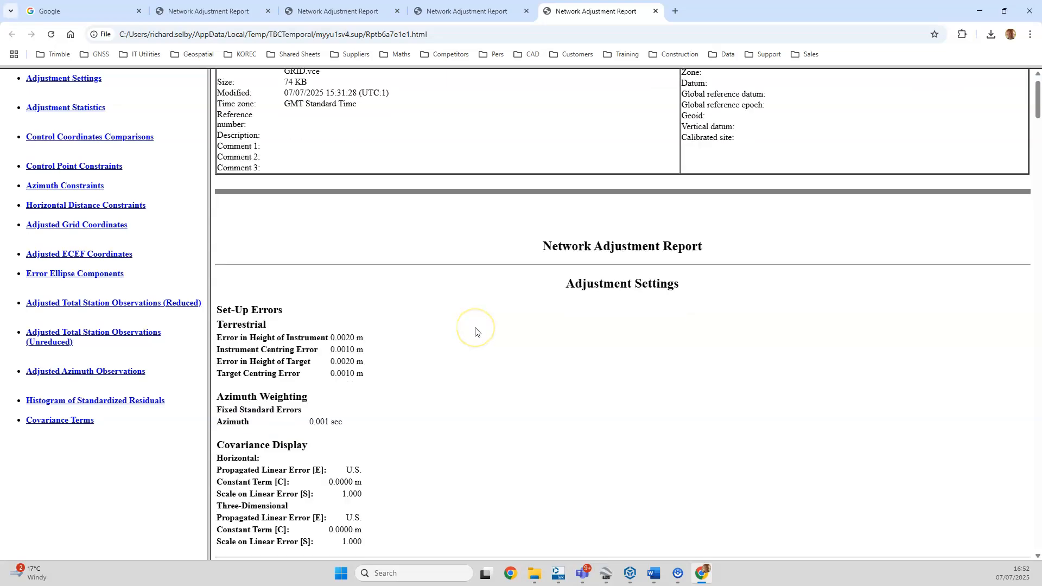
scroll(476, 330, down, 19)
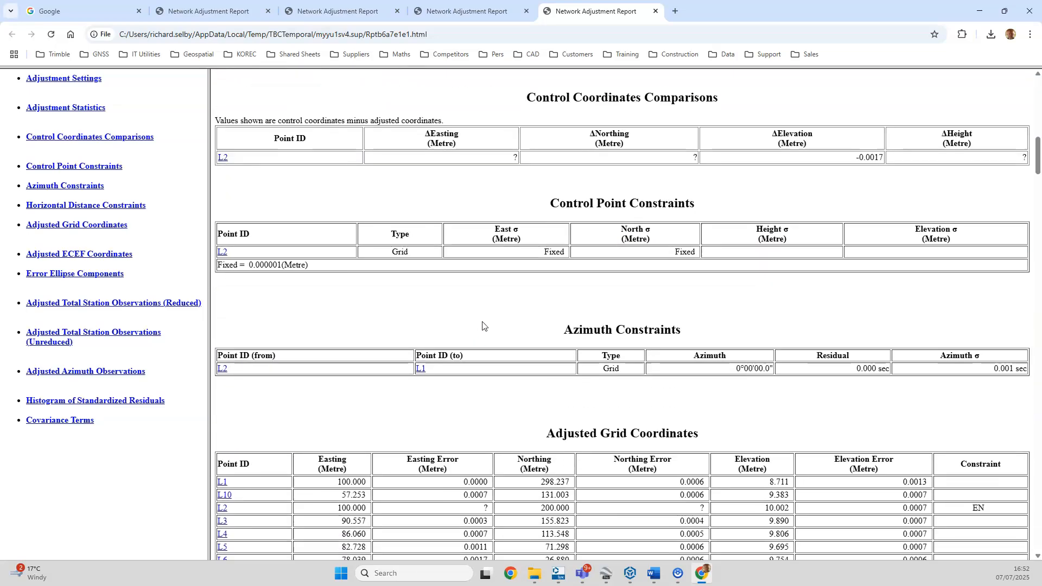
scroll(485, 317, down, 9)
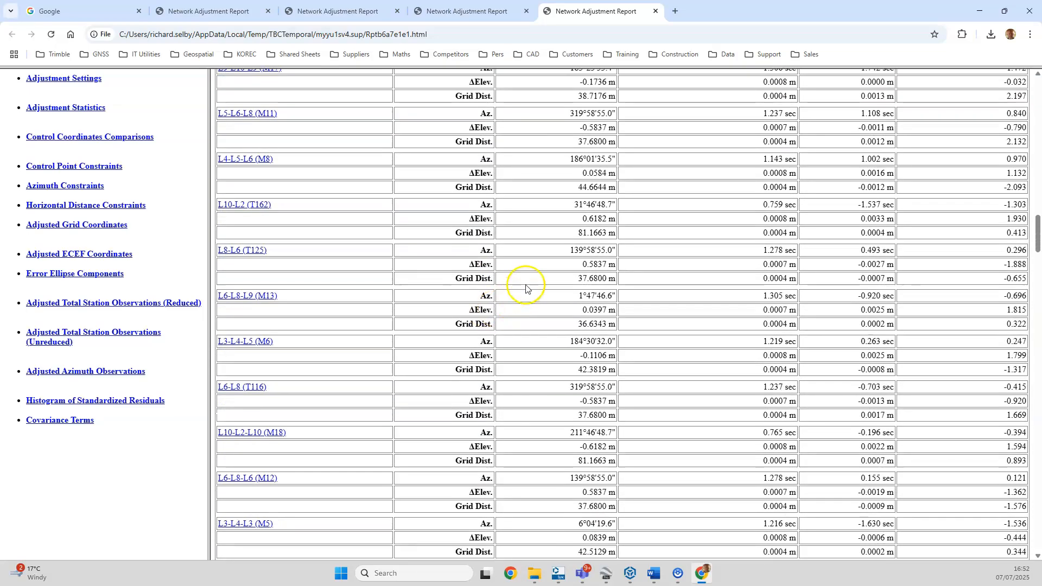
right_click(526, 286)
click(568, 374)
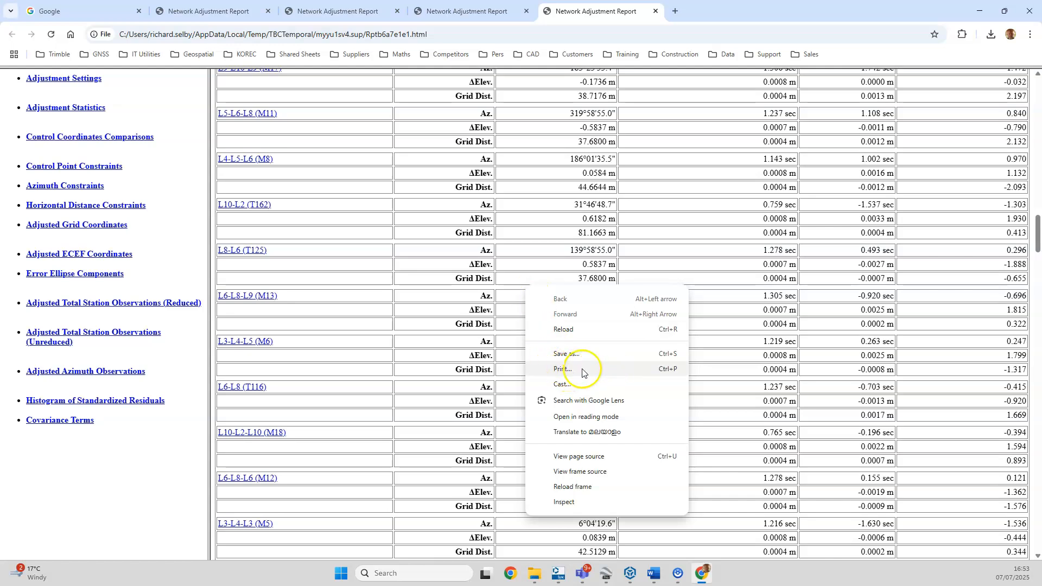
click(859, 4)
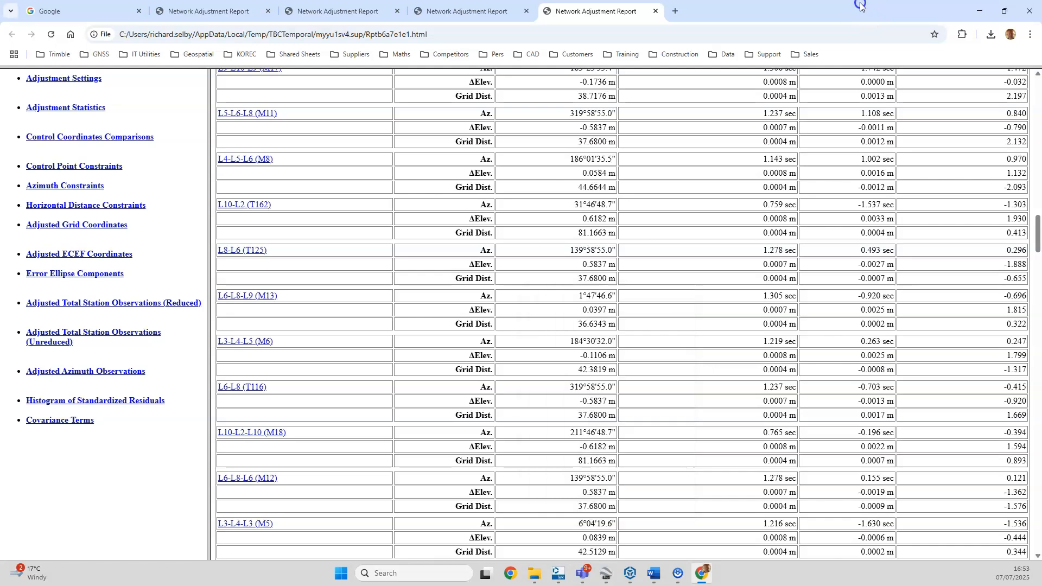
Step: Return to Trimble Business Center, accept the network adjustment and inspect the adjusted traverse with its error ellipses in the plan view
click(979, 5)
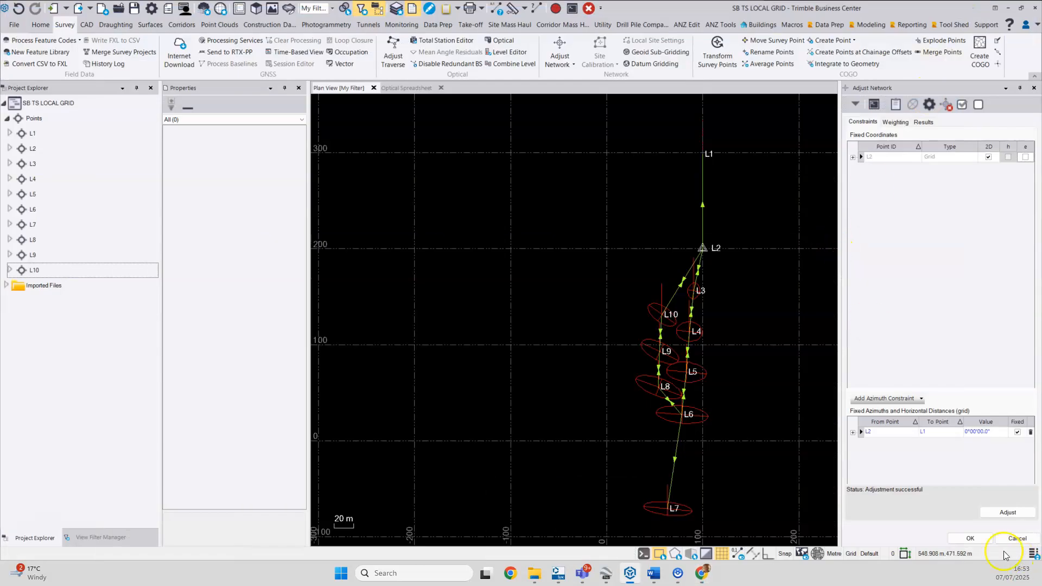
click(971, 538)
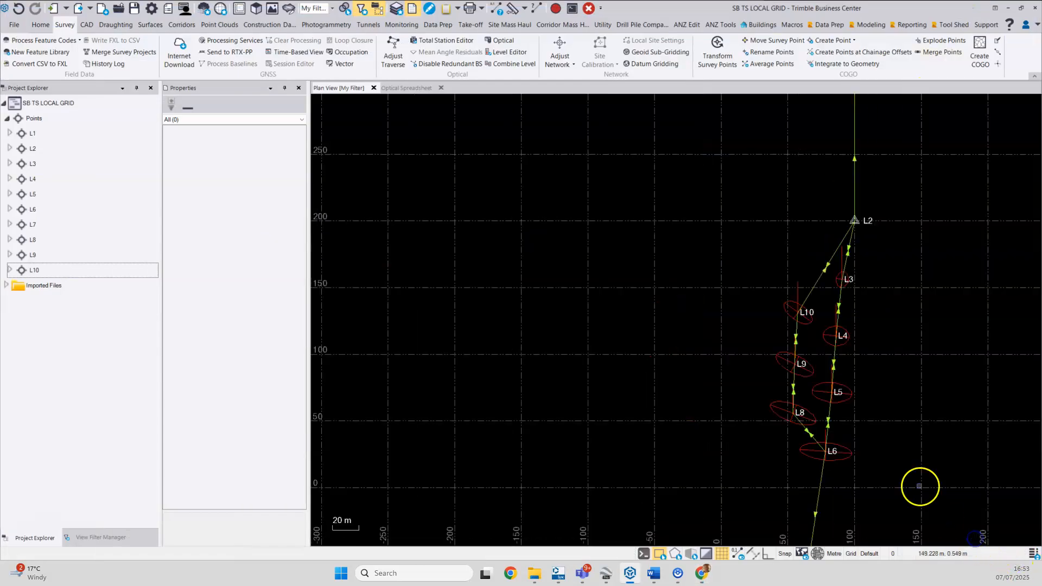
scroll(776, 417, down, 3)
drag(775, 418, 722, 403)
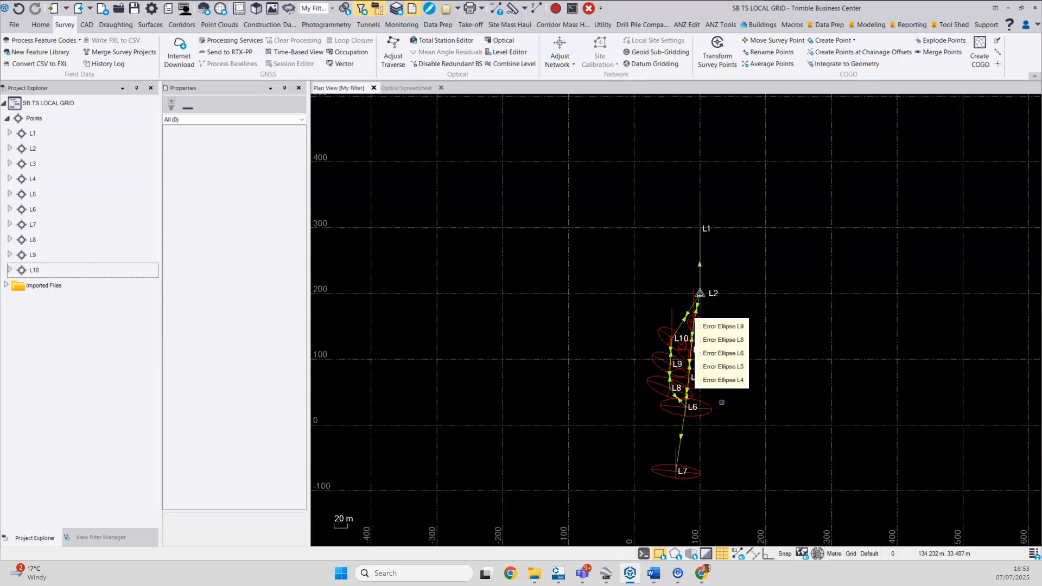
scroll(721, 402, up, 1)
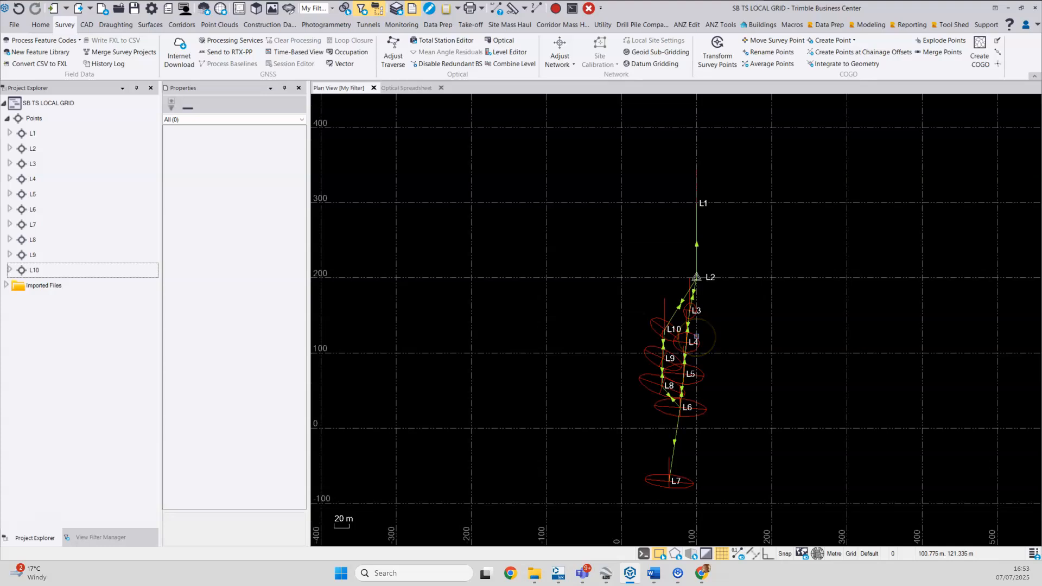
scroll(697, 336, up, 1)
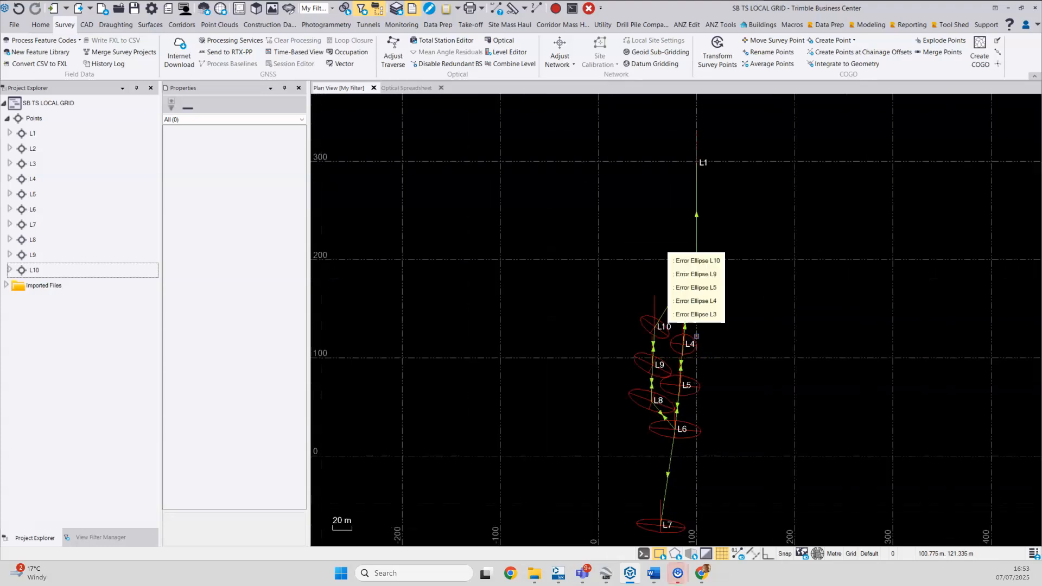
drag(780, 358, 783, 350)
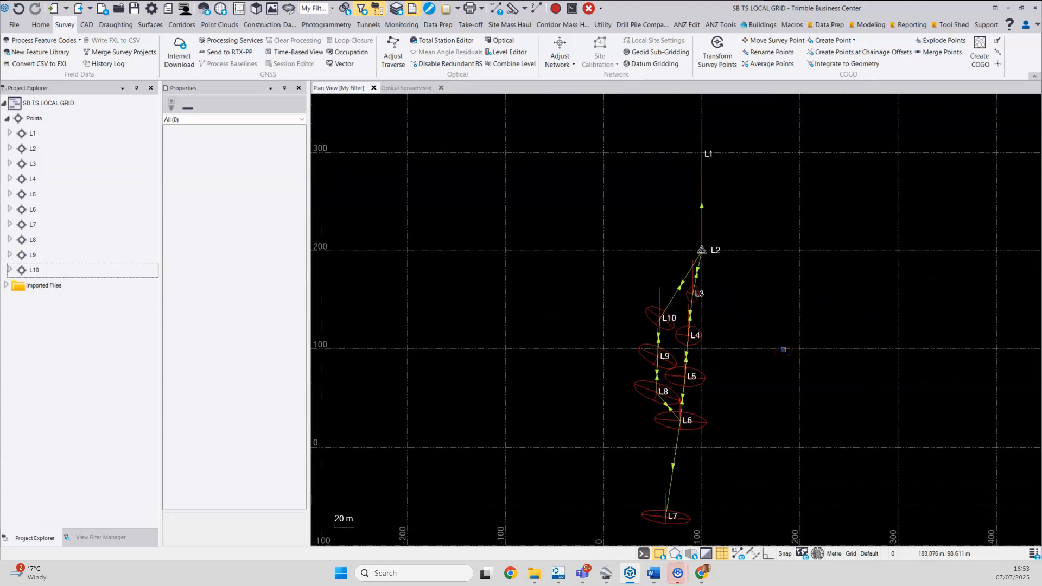